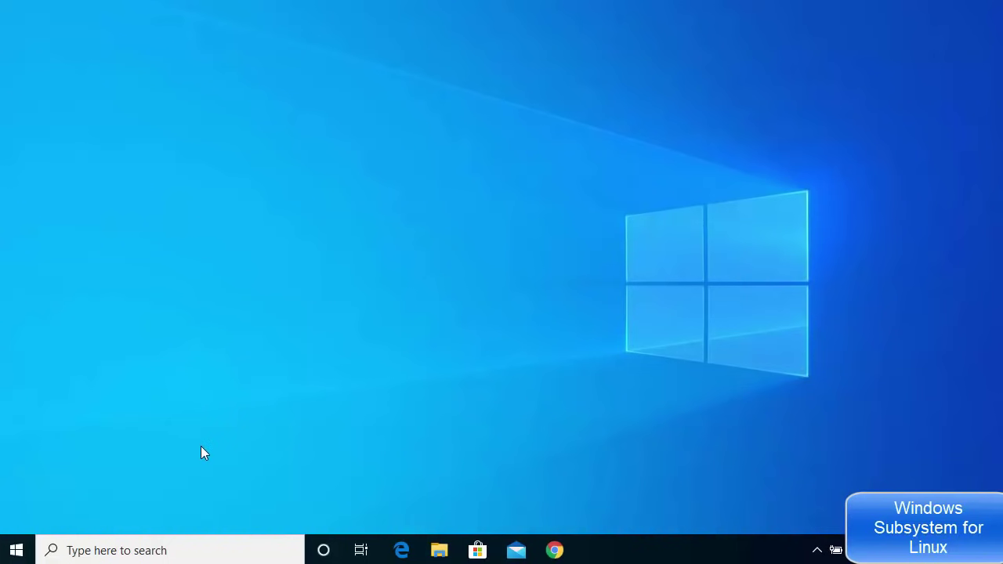
# Step: Open the Windows Features dialog through Programs and Features in Control Panel
pyautogui.click(148, 552)
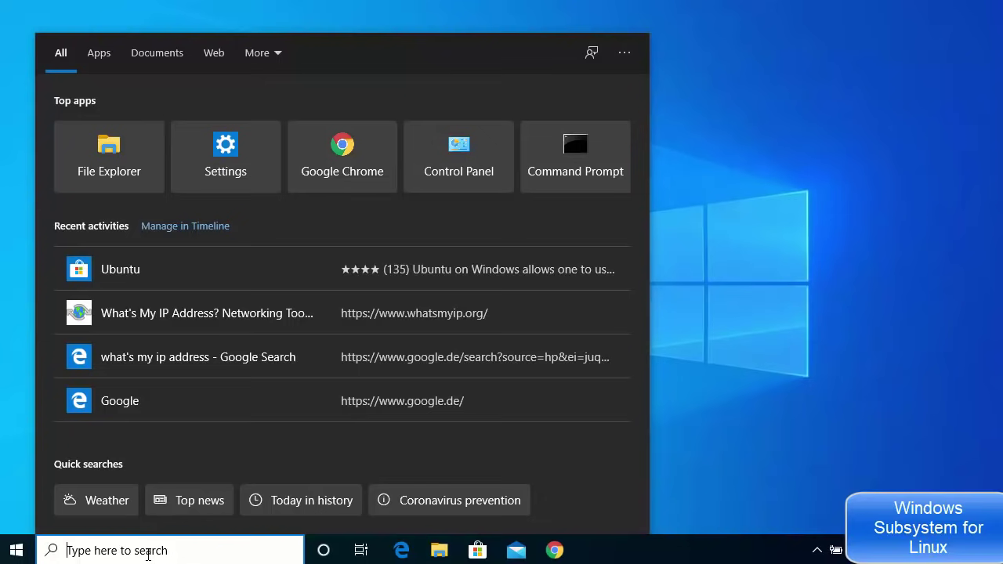
pyautogui.write('con')
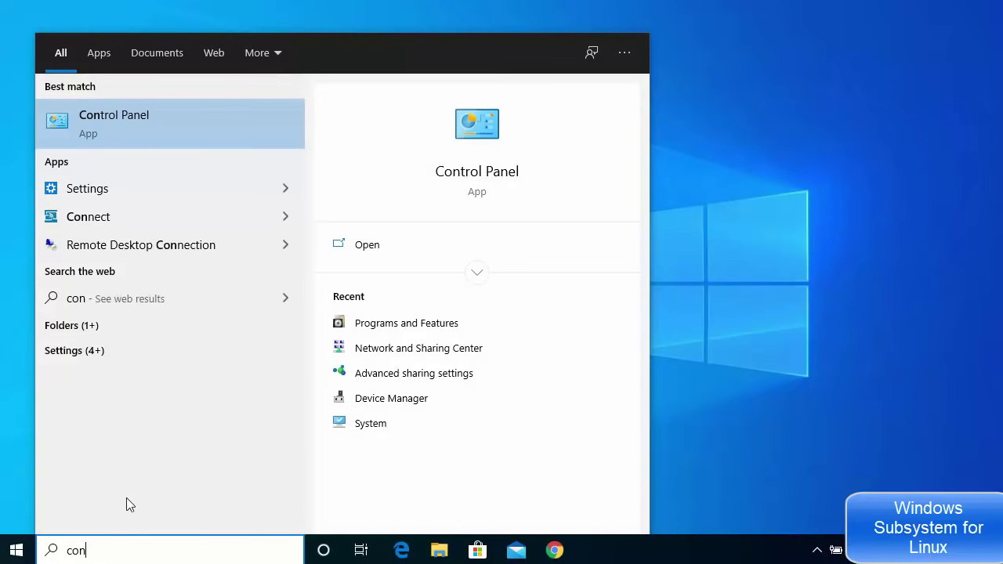
pyautogui.click(102, 121)
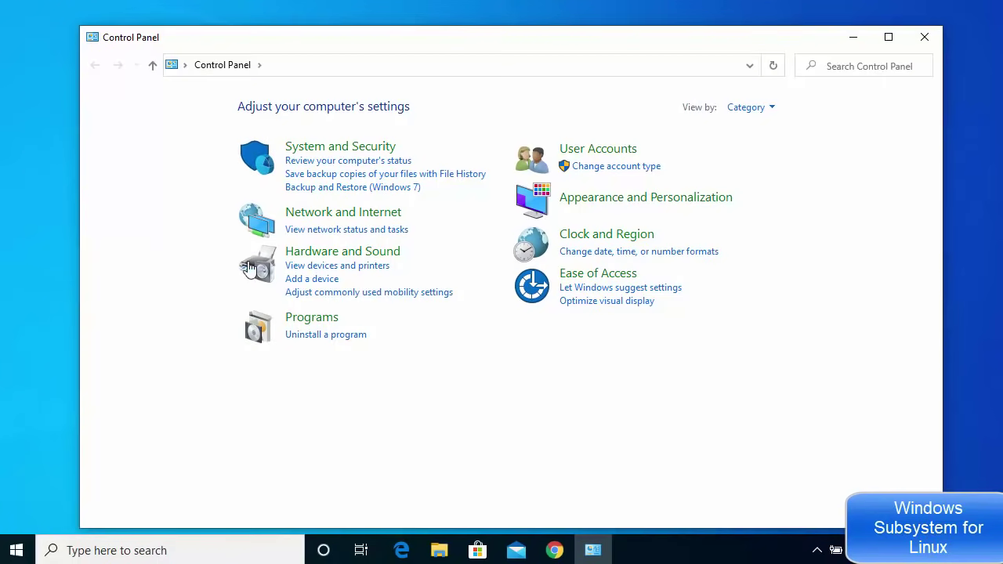
pyautogui.click(314, 321)
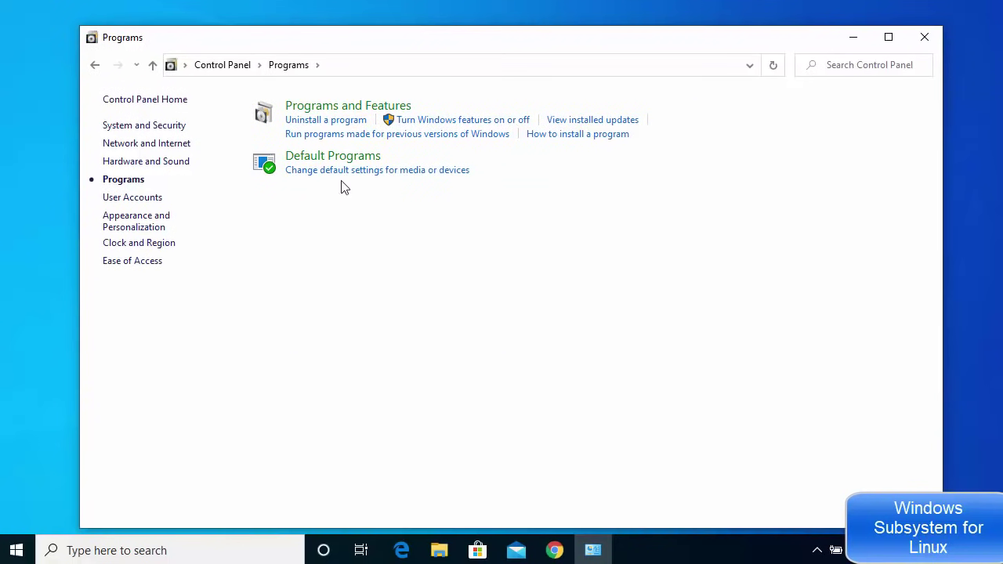
pyautogui.click(345, 108)
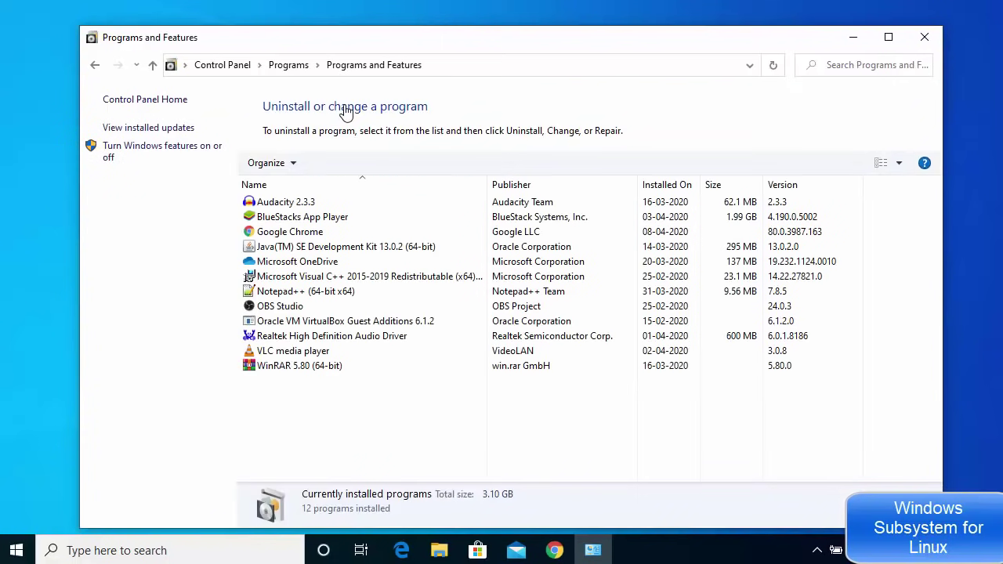
pyautogui.click(142, 154)
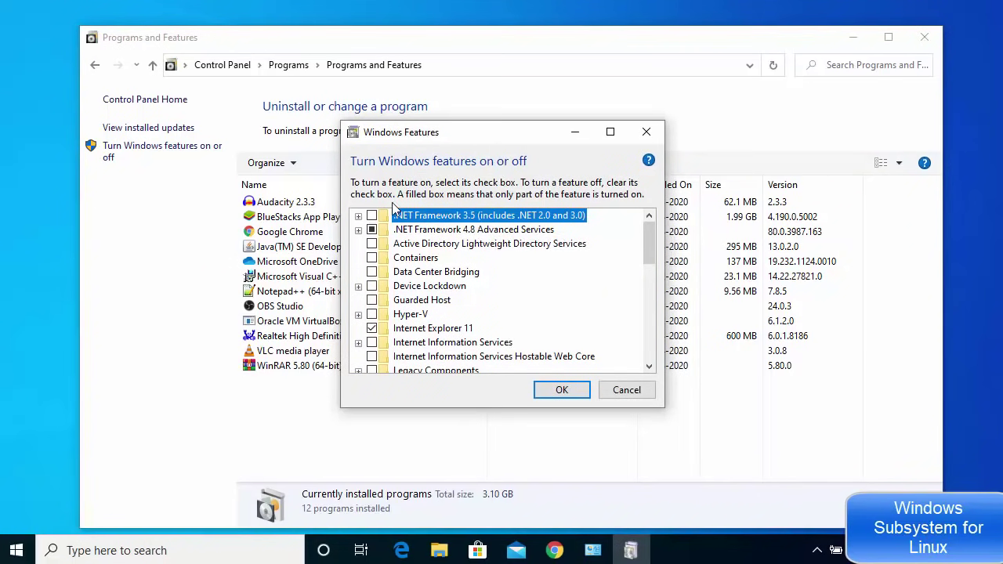
# Step: Search Windows for "turn win" and open the Turn Windows features on or off result
pyautogui.click(151, 550)
pyautogui.write('tun')
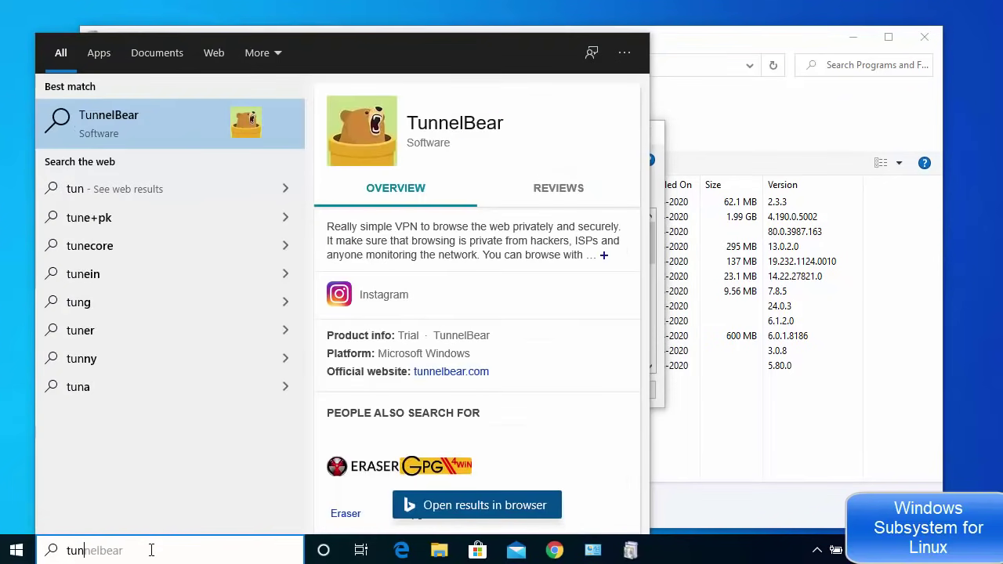
pyautogui.press('BackSpace')
pyautogui.write('rn win')
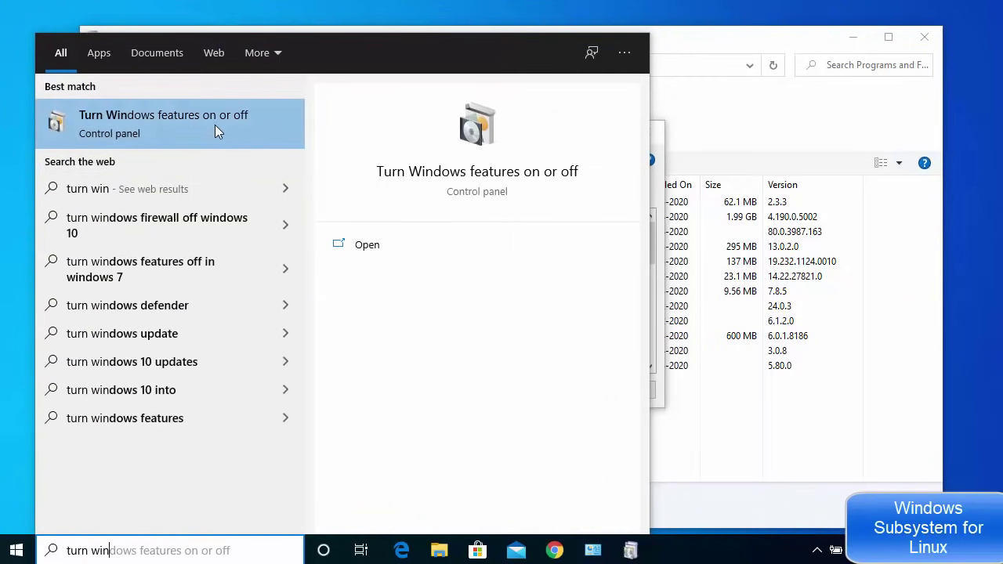
pyautogui.click(237, 122)
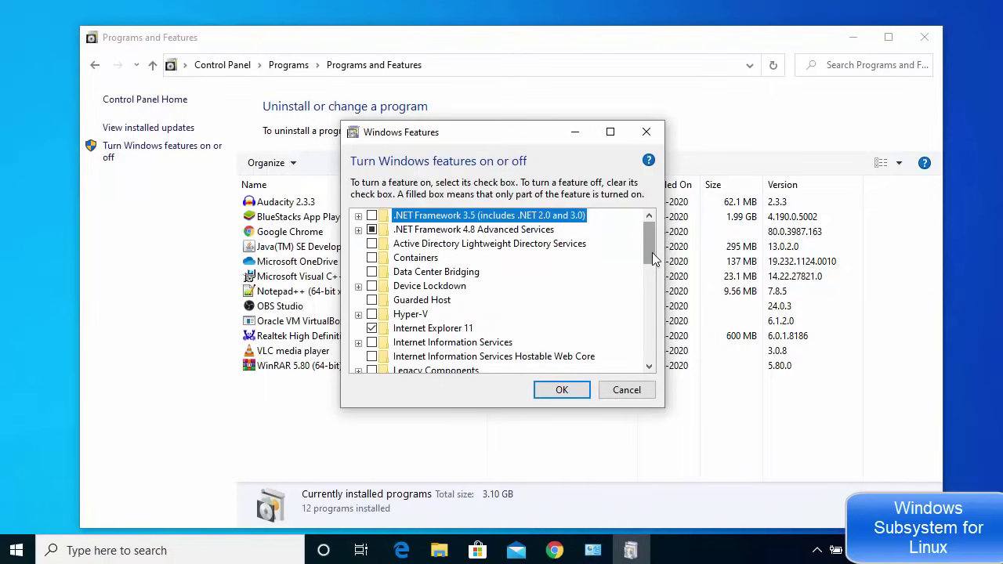
# Step: Enable the Windows Subsystem for Linux feature, apply the change and restart the PC
pyautogui.moveTo(652, 252); pyautogui.dragTo(652, 381)
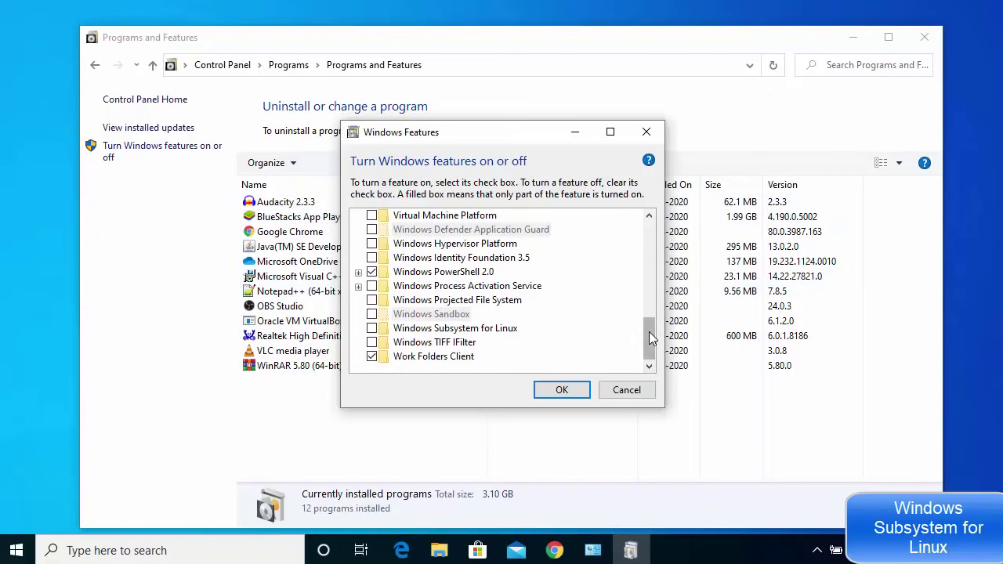
pyautogui.moveTo(649, 323); pyautogui.dragTo(649, 352)
pyautogui.moveTo(520, 333)
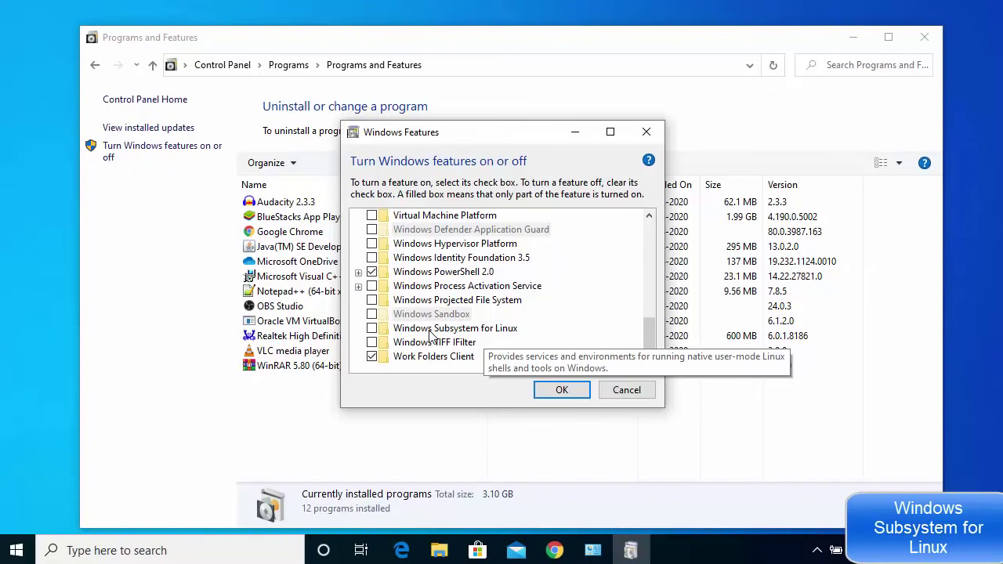
pyautogui.click(373, 330)
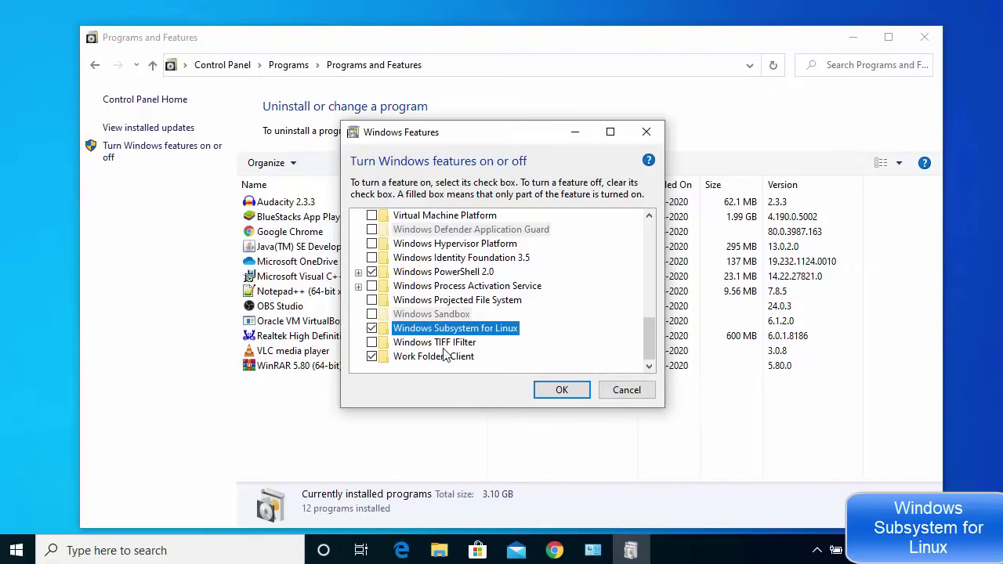
pyautogui.click(556, 392)
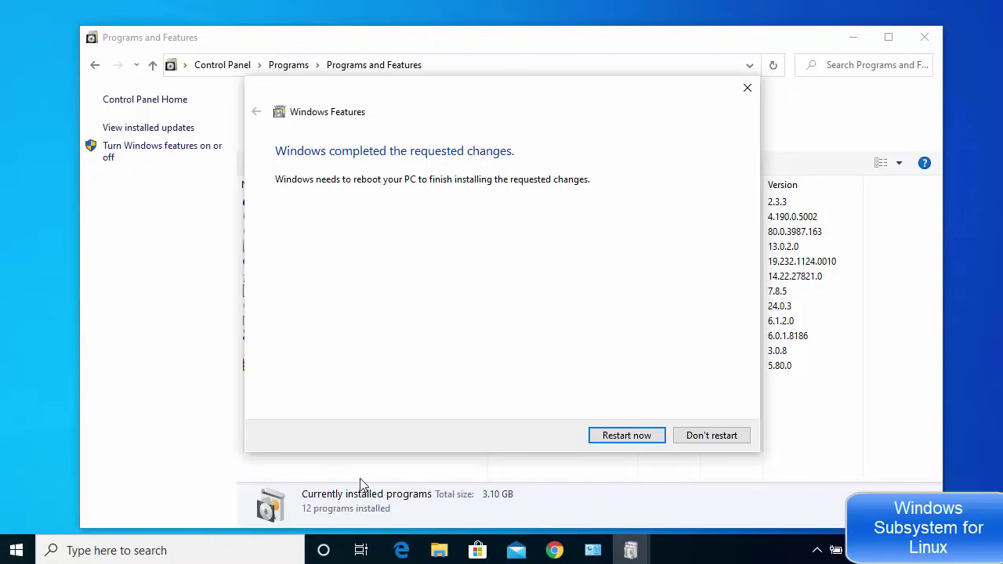
pyautogui.click(616, 441)
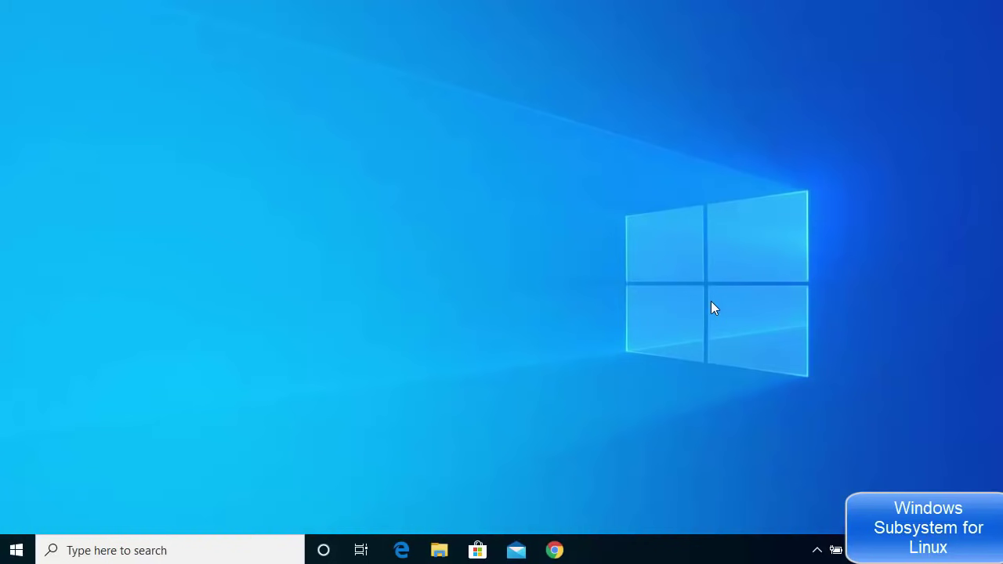
# Step: Open Command Prompt and run the bash command to check for an installed Linux distribution
pyautogui.click(145, 553)
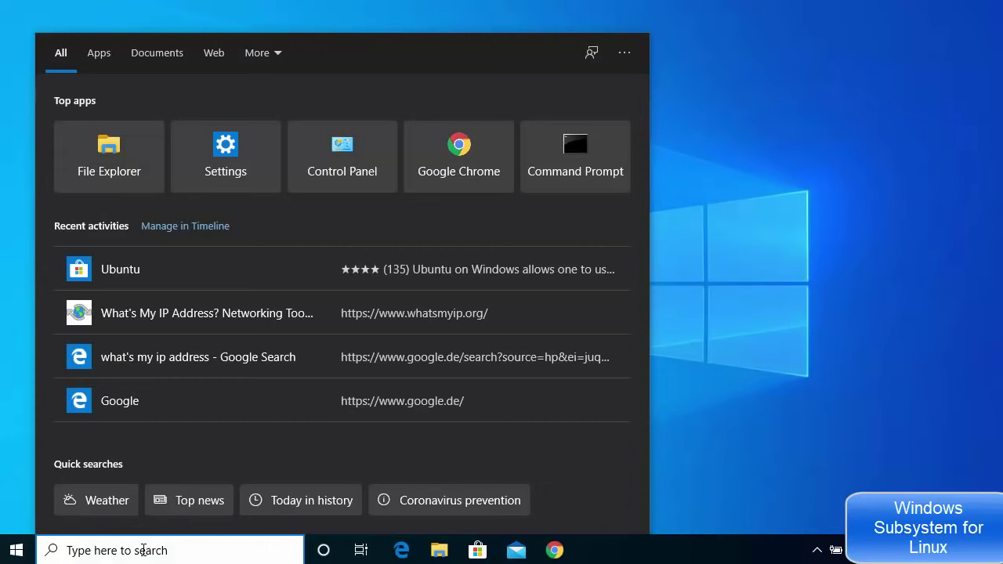
pyautogui.write('cmd')
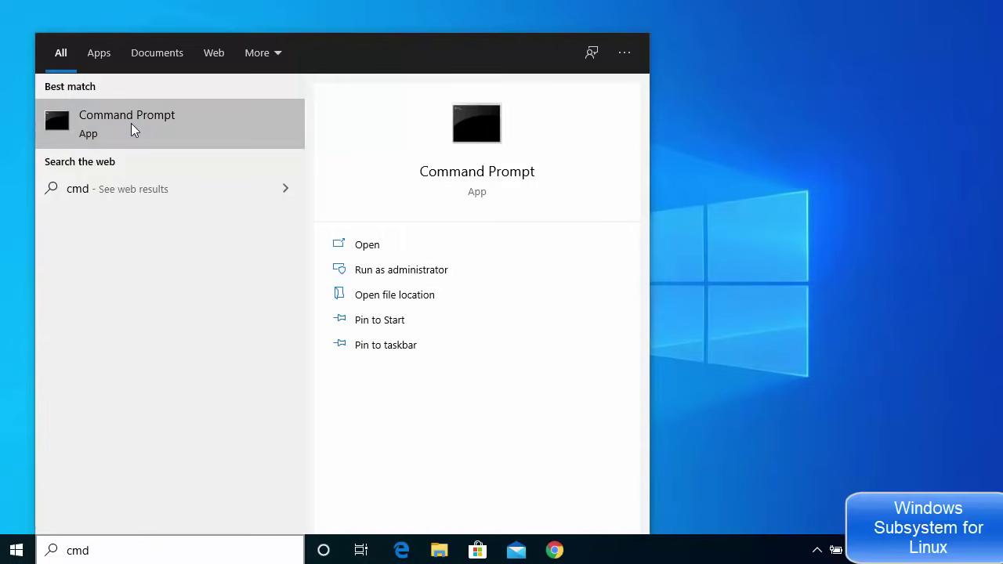
pyautogui.click(131, 123)
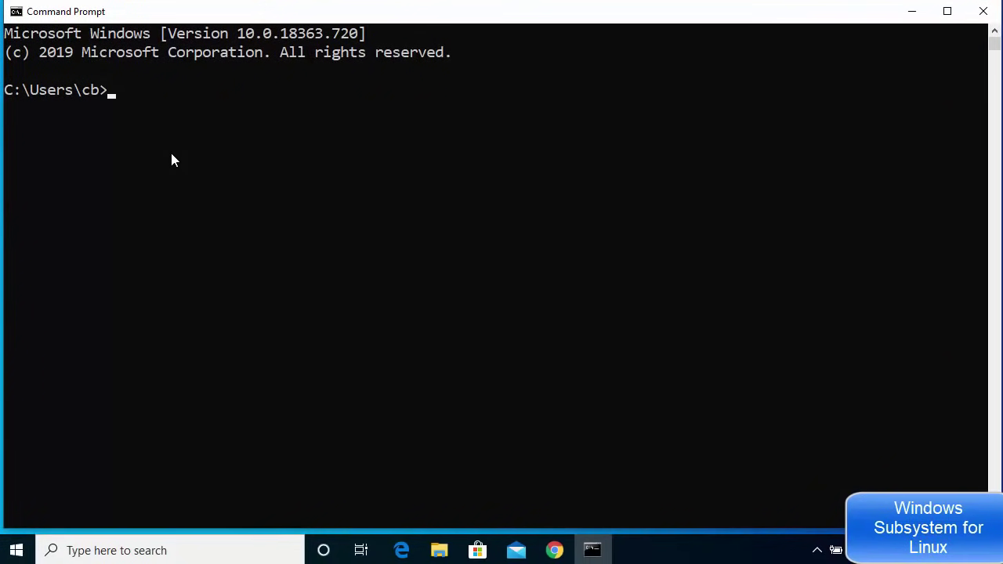
pyautogui.write('bash')
pyautogui.press('Return')
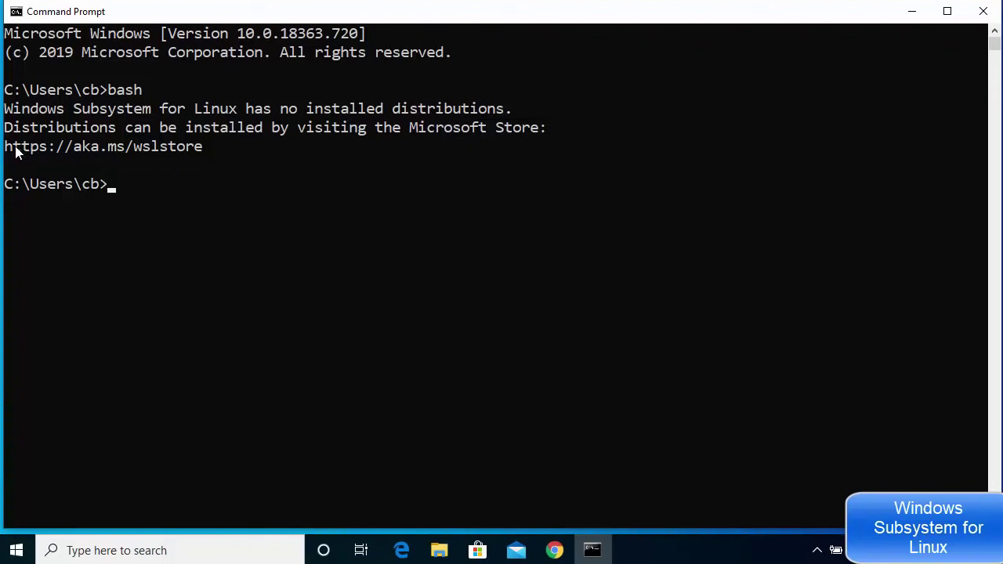
pyautogui.moveTo(8, 149)
pyautogui.mouseDown()
pyautogui.moveTo(198, 152)
pyautogui.moveTo(6, 149)
pyautogui.mouseUp()
pyautogui.press('Return')
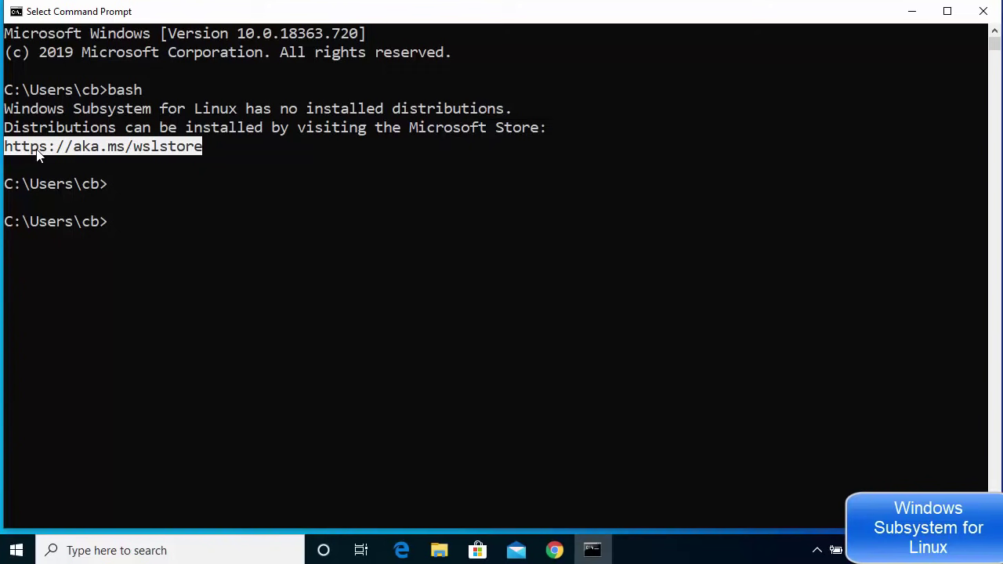
pyautogui.click(909, 11)
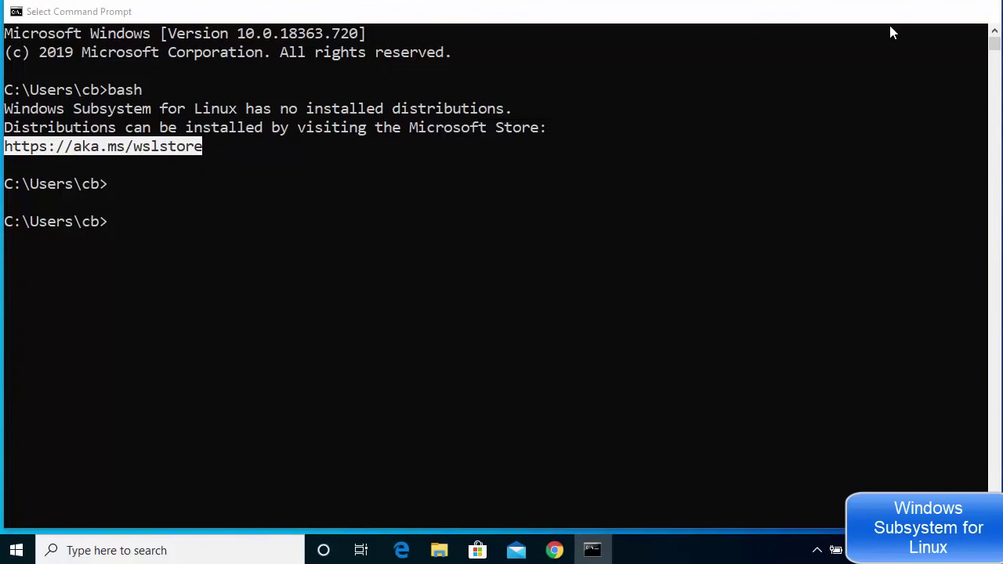
# Step: Open Microsoft Store and search it for "linux"
pyautogui.click(16, 550)
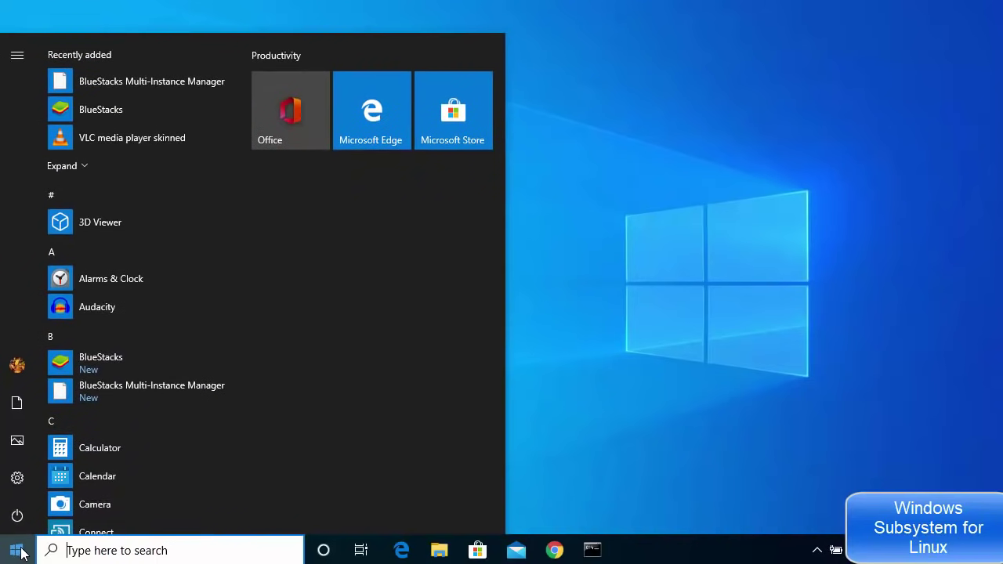
pyautogui.click(449, 131)
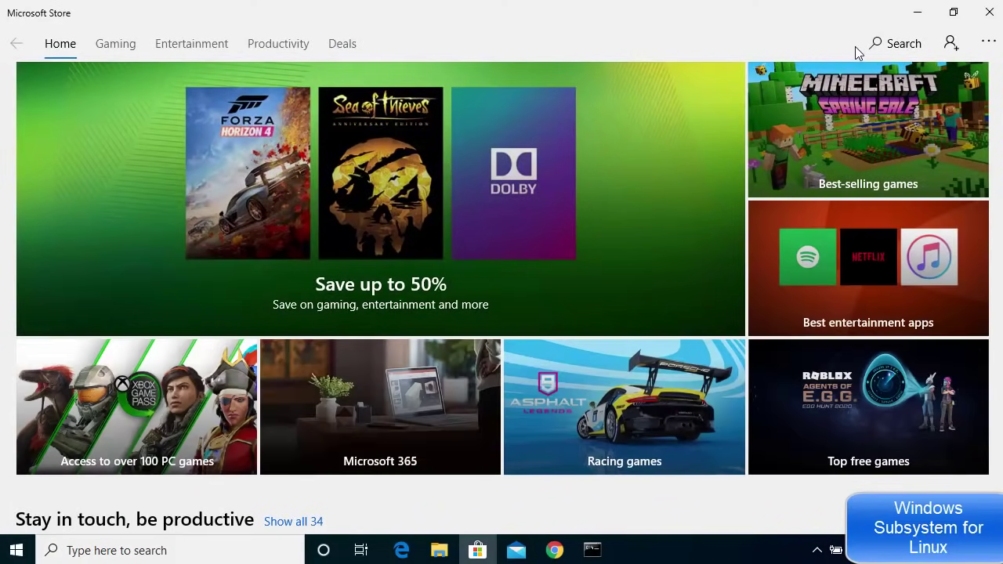
pyautogui.click(884, 44)
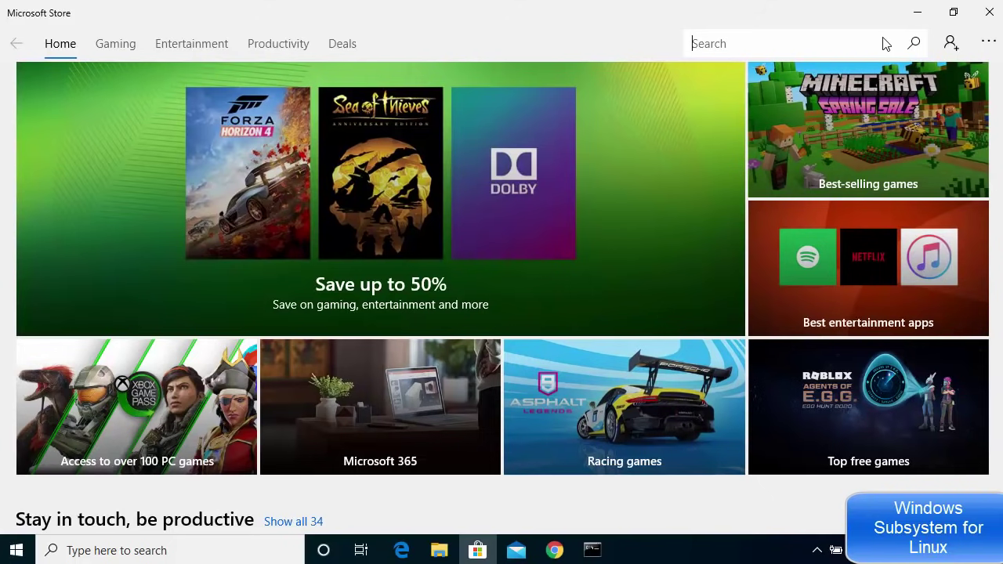
pyautogui.write('linux')
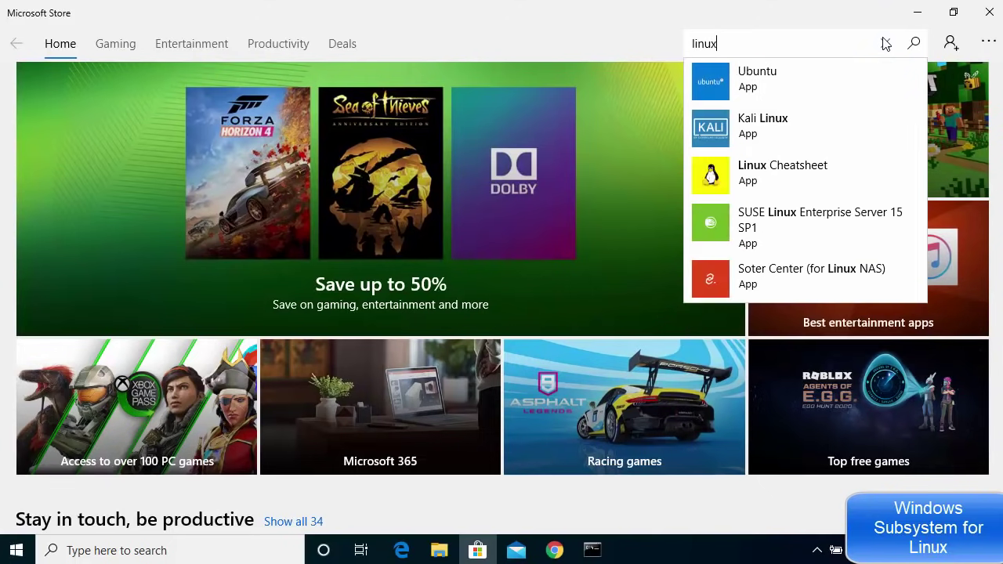
pyautogui.press('Return')
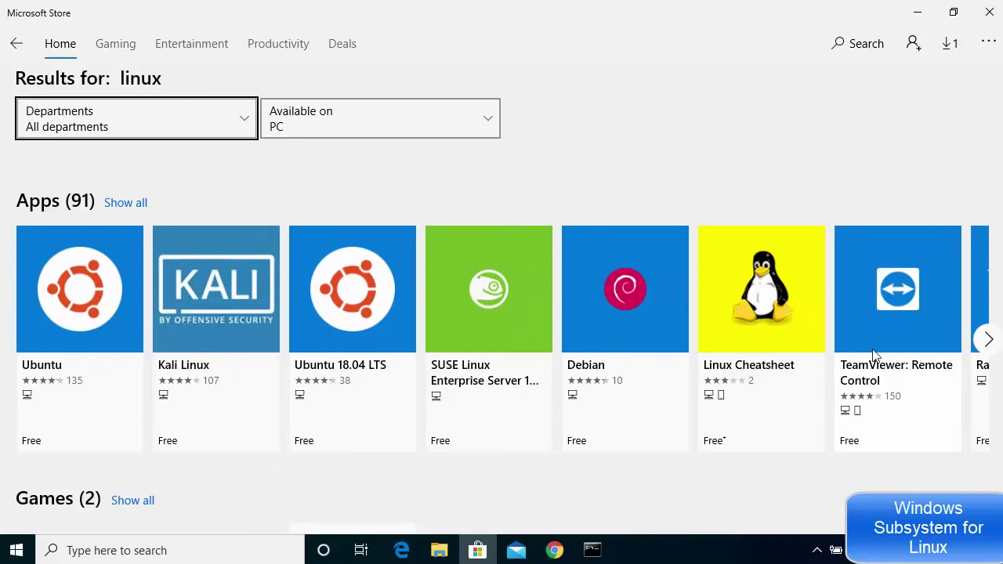
# Step: Install the free Ubuntu app without signing in to a Microsoft account, and close the Store when installed
pyautogui.click(68, 304)
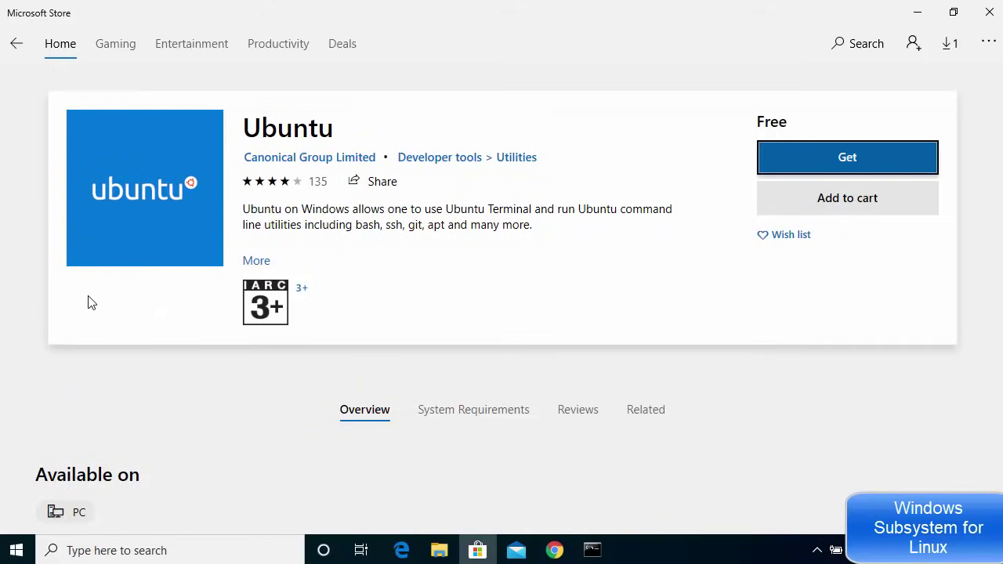
pyautogui.click(804, 166)
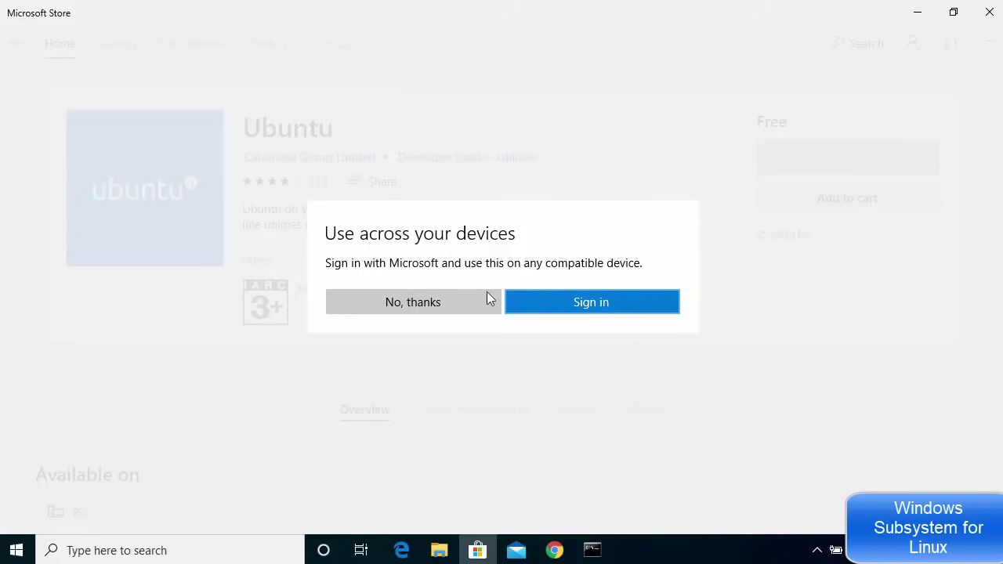
pyautogui.click(431, 303)
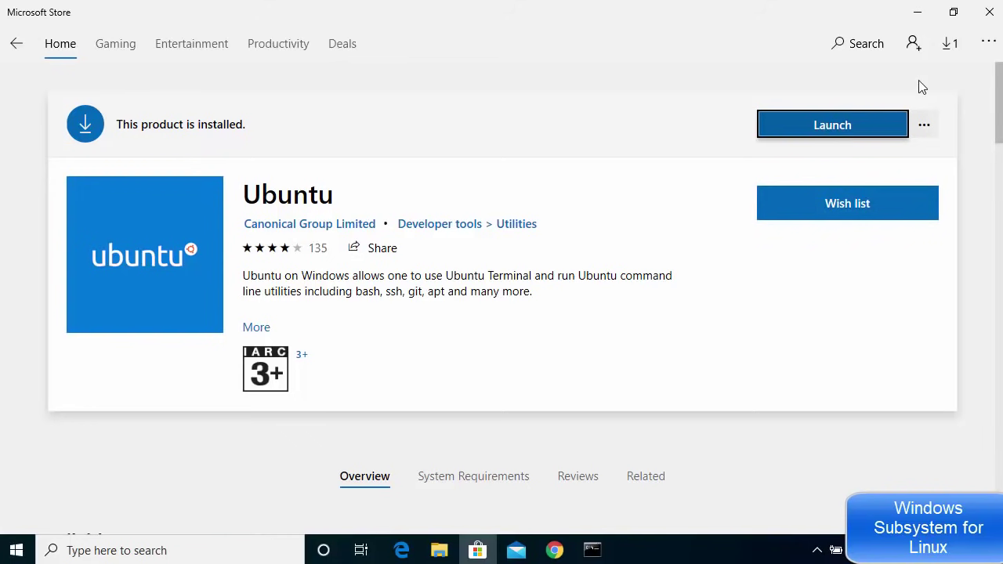
pyautogui.click(983, 17)
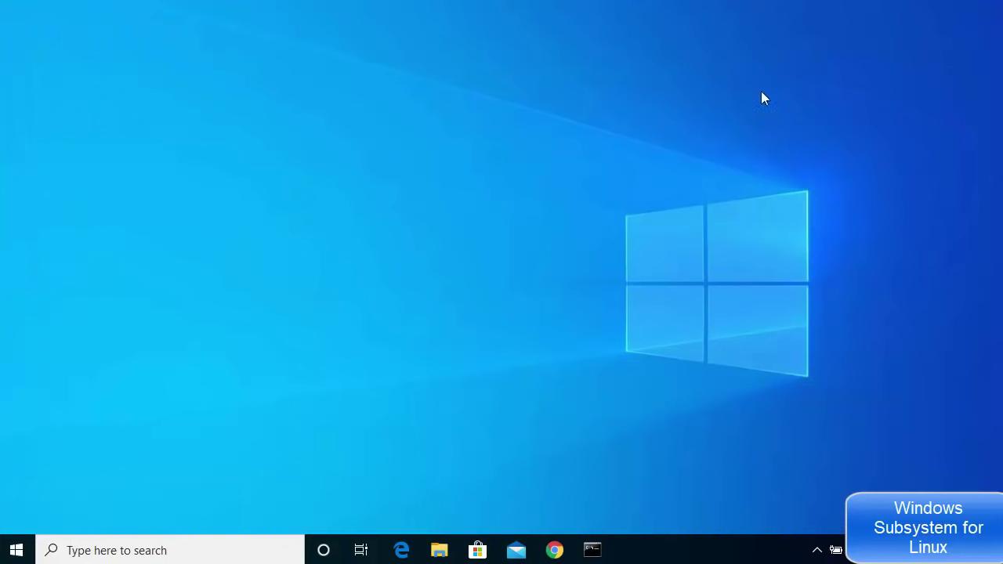
# Step: Launch the newly added Ubuntu app to start its setup, and close the Command Prompt window
pyautogui.click(11, 553)
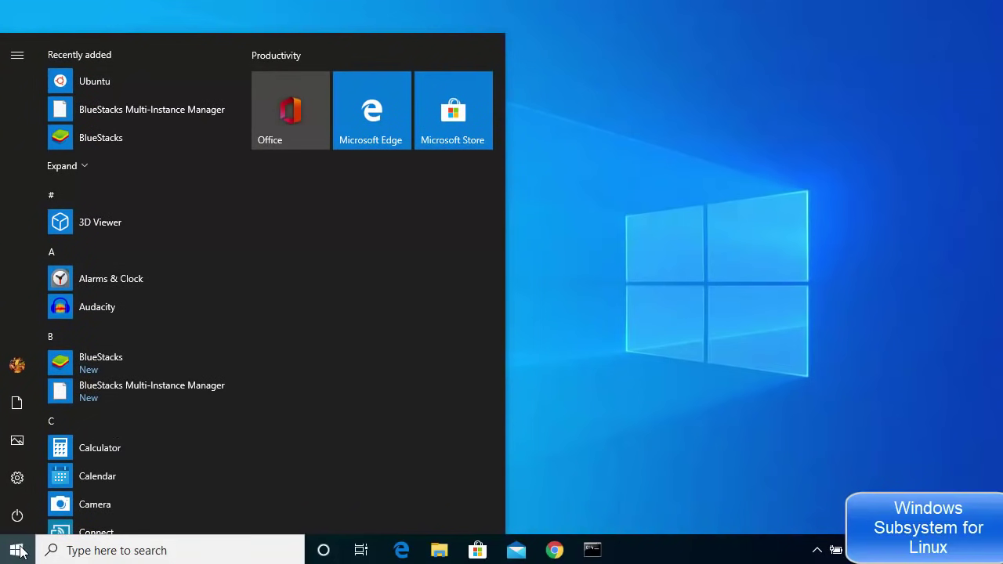
pyautogui.click(88, 81)
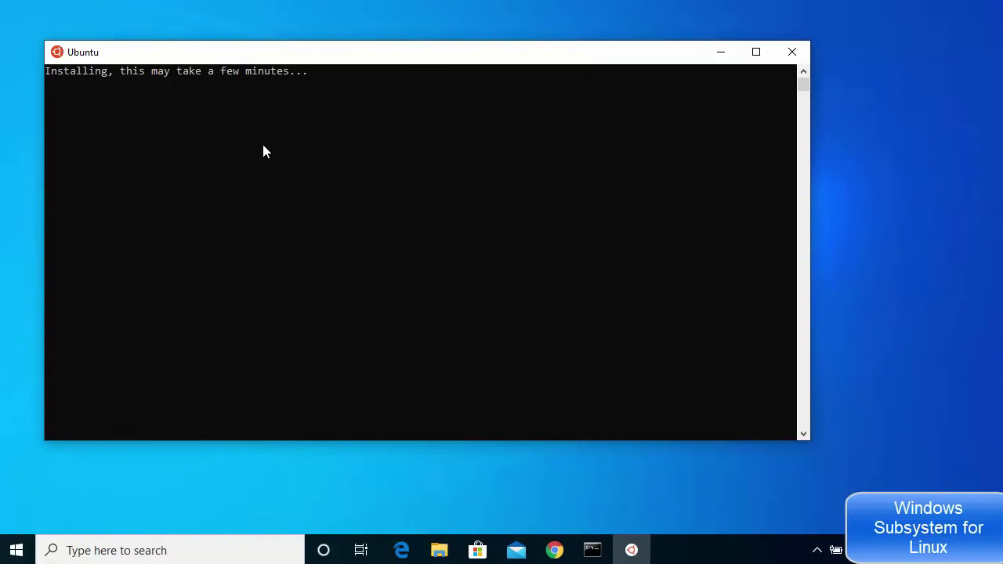
pyautogui.click(590, 550)
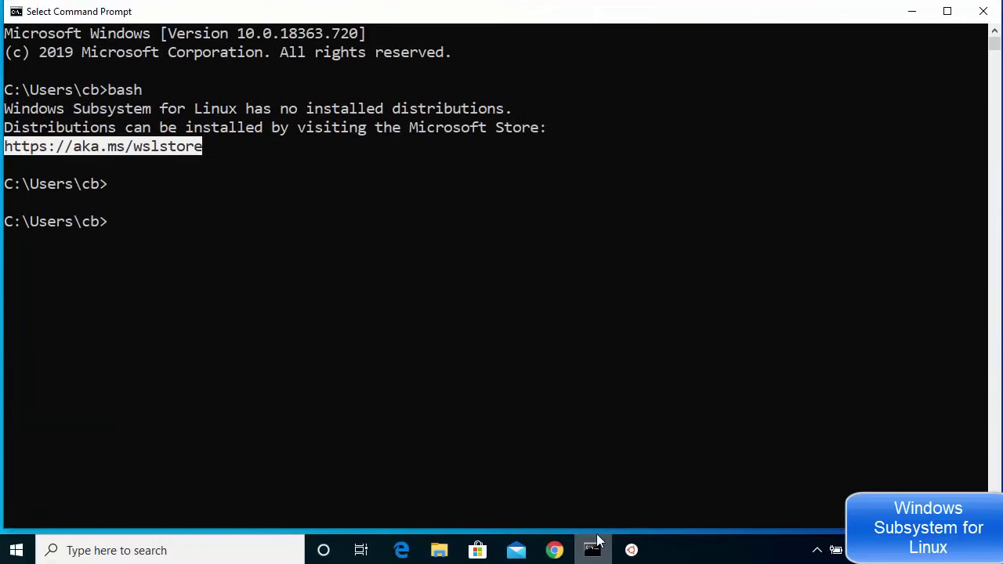
pyautogui.click(981, 14)
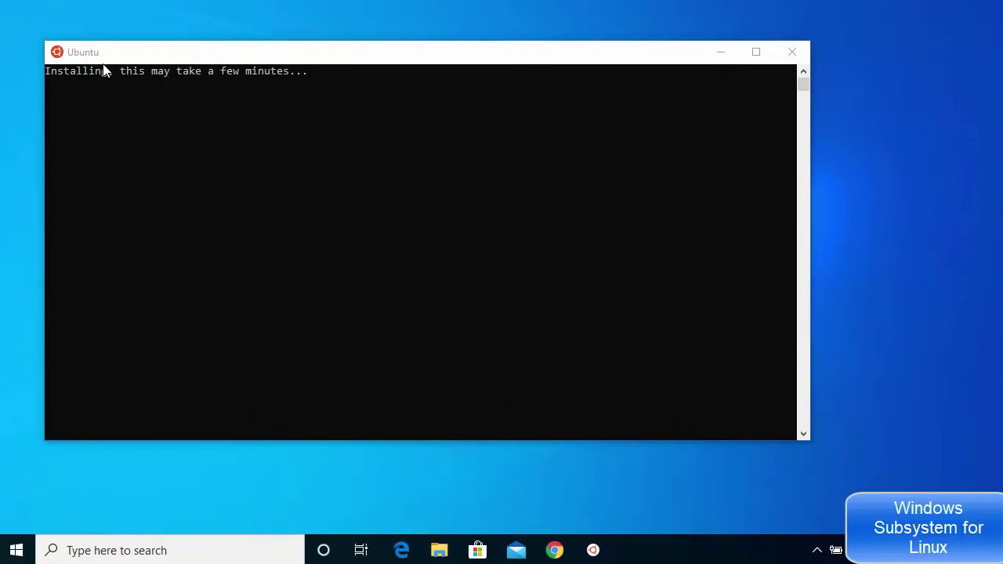
# Step: Set the Ubuntu console's font size to 20 in its window properties, and maximize the console window
pyautogui.click(63, 56)
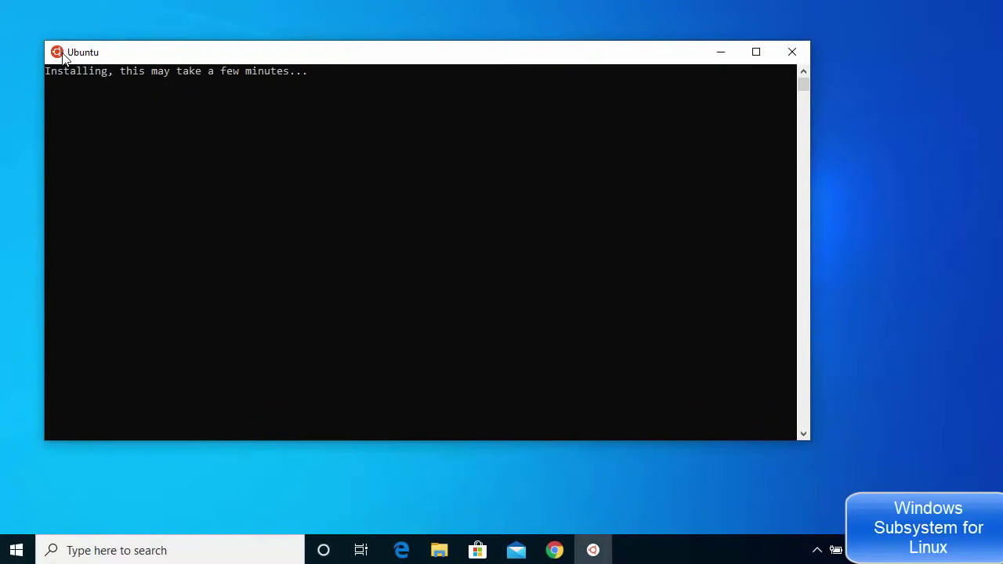
pyautogui.click(56, 53)
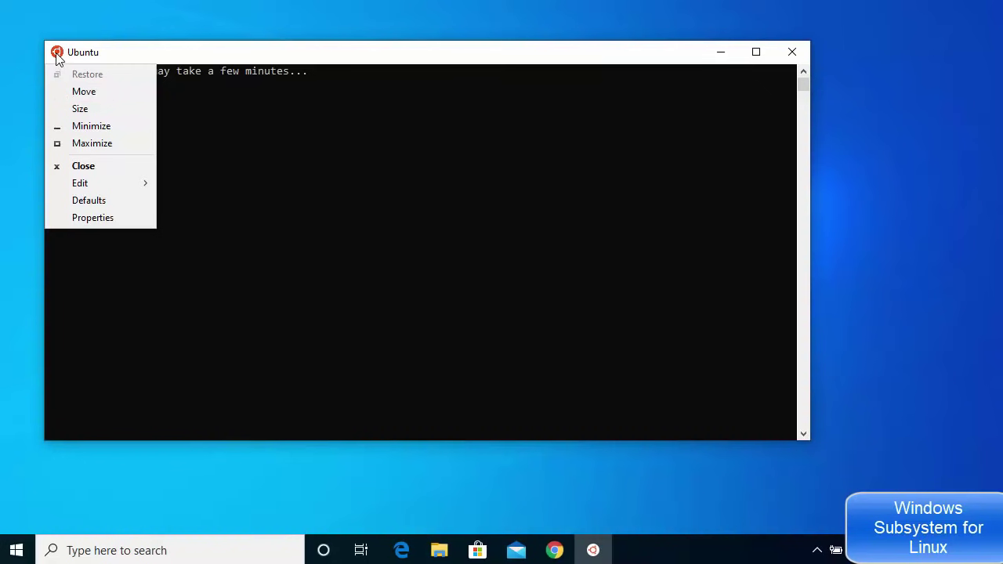
pyautogui.click(100, 218)
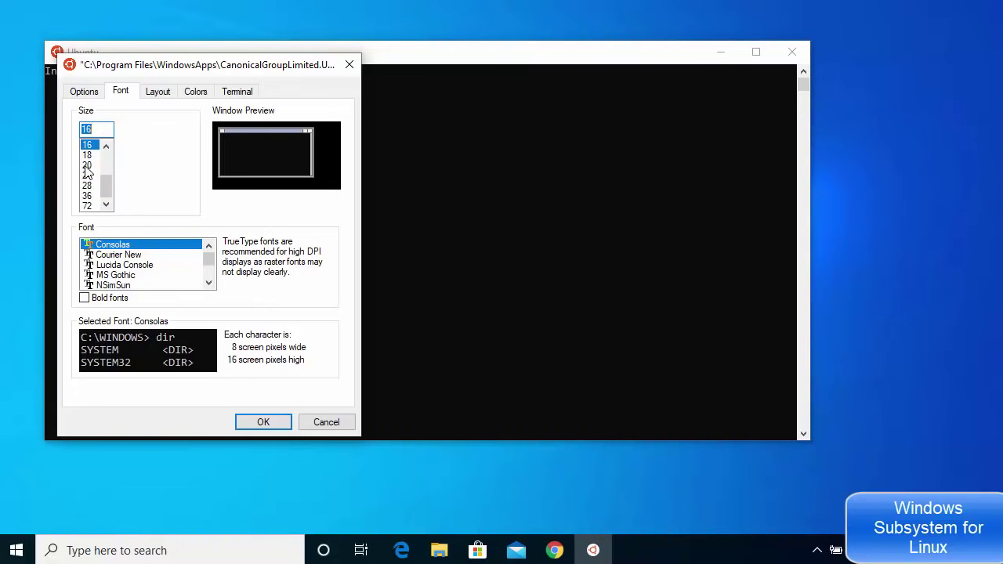
pyautogui.click(86, 166)
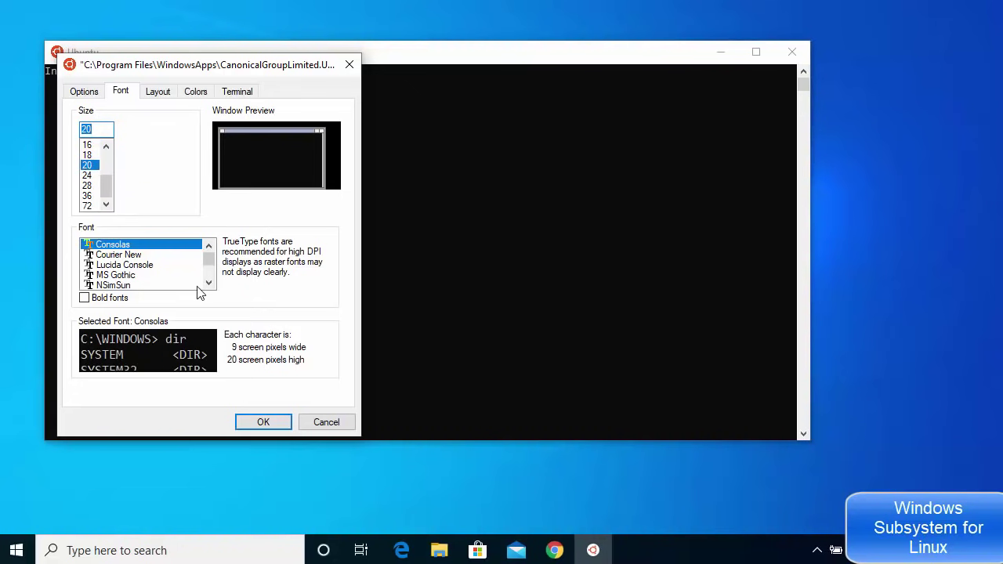
pyautogui.click(266, 423)
pyautogui.moveTo(474, 55); pyautogui.dragTo(450, 56)
pyautogui.doubleClick(449, 55)
pyautogui.click(449, 52)
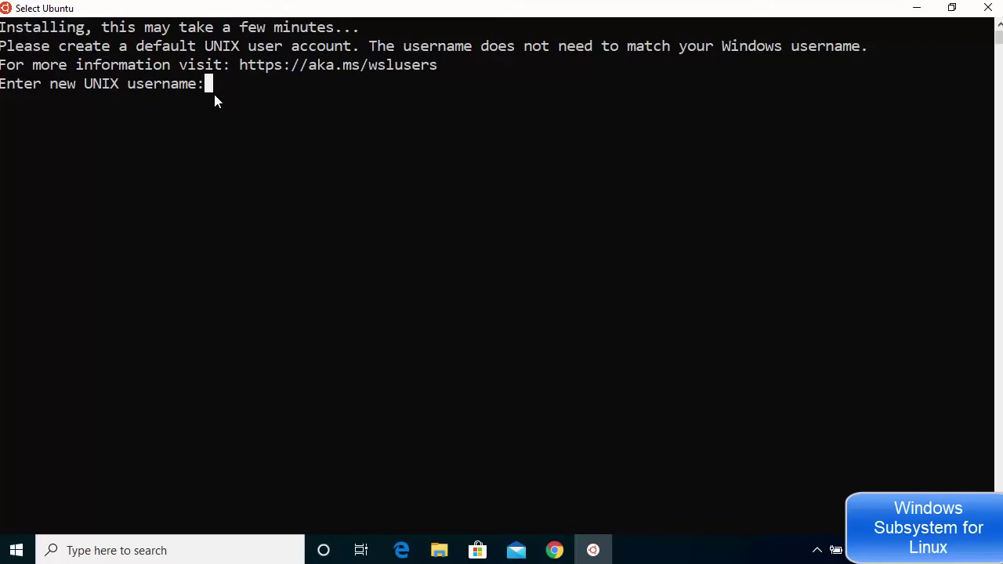
# Step: Create the default UNIX user account with the username codebind, entering and retyping the new account password
pyautogui.write('codebind')
pyautogui.press('Return')
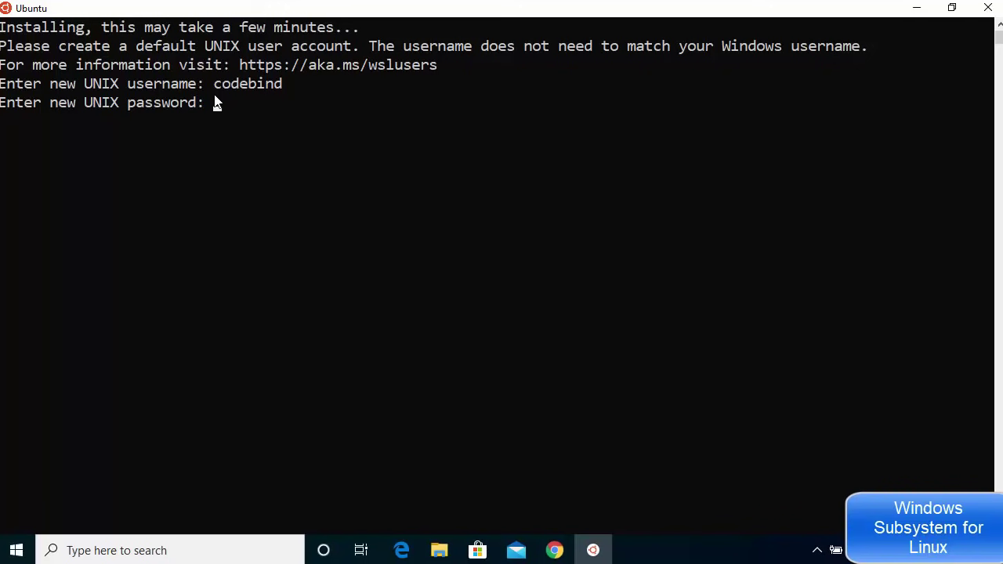
pyautogui.press('Return')
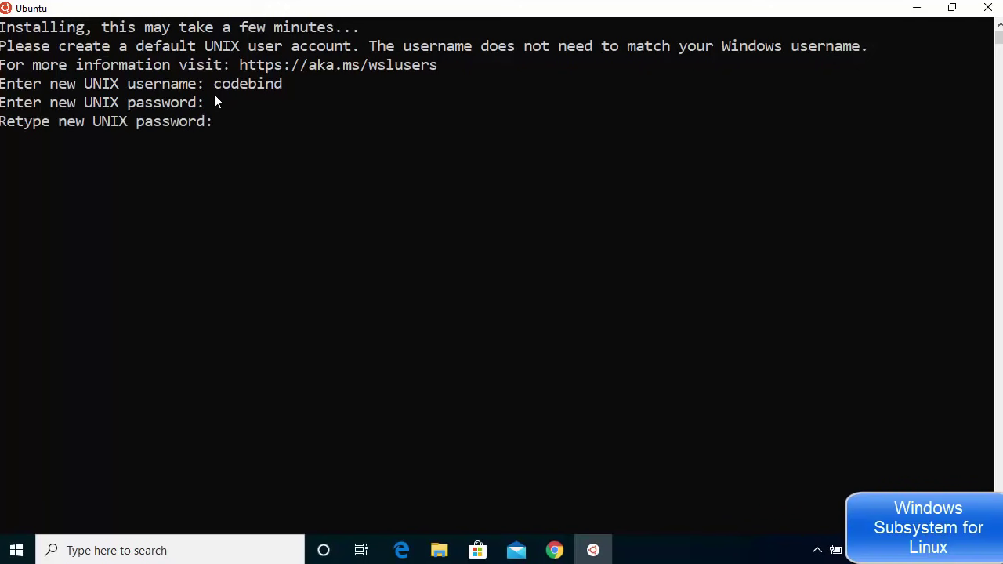
pyautogui.press('Return')
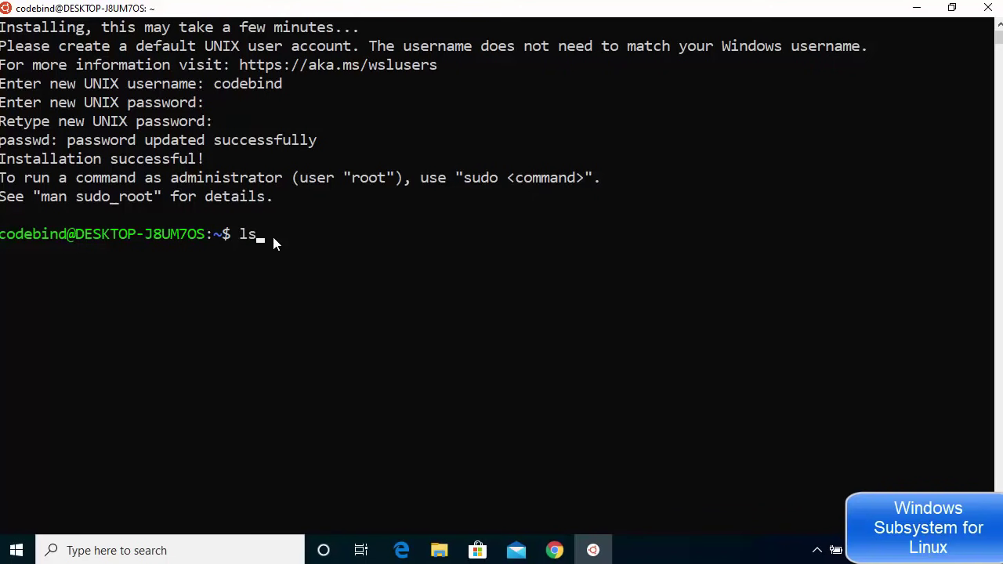
# Step: List the home directory with ls -al, print its path with pwd, and briefly highlight the username in the path
pyautogui.write('-al')
pyautogui.press('Return')
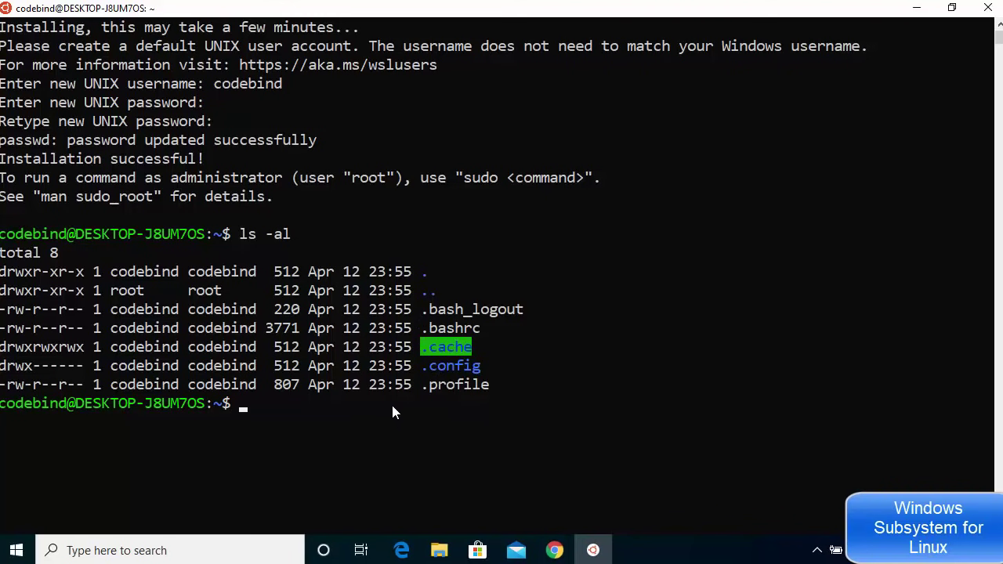
pyautogui.write('pwd')
pyautogui.press('Return')
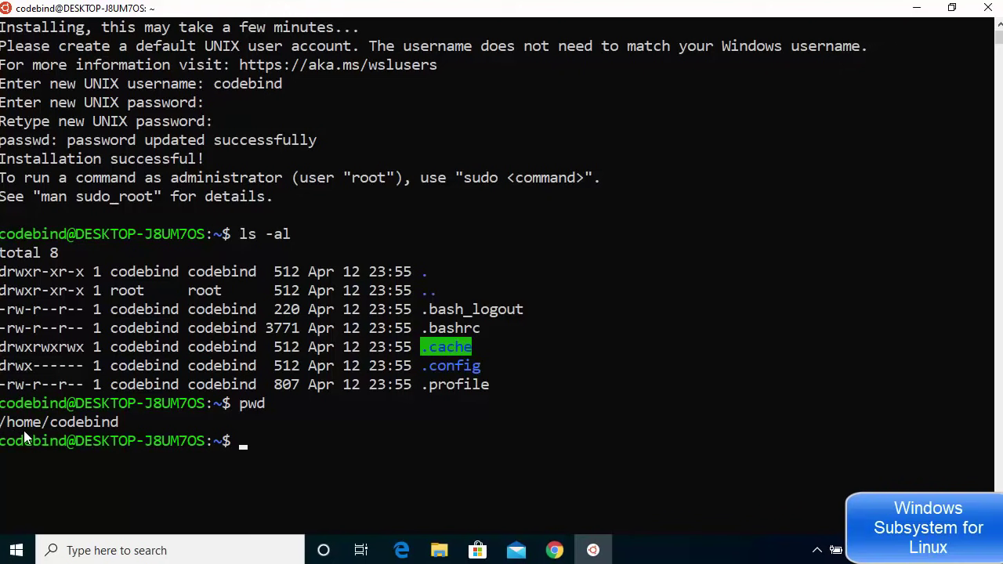
pyautogui.moveTo(50, 423); pyautogui.dragTo(119, 423)
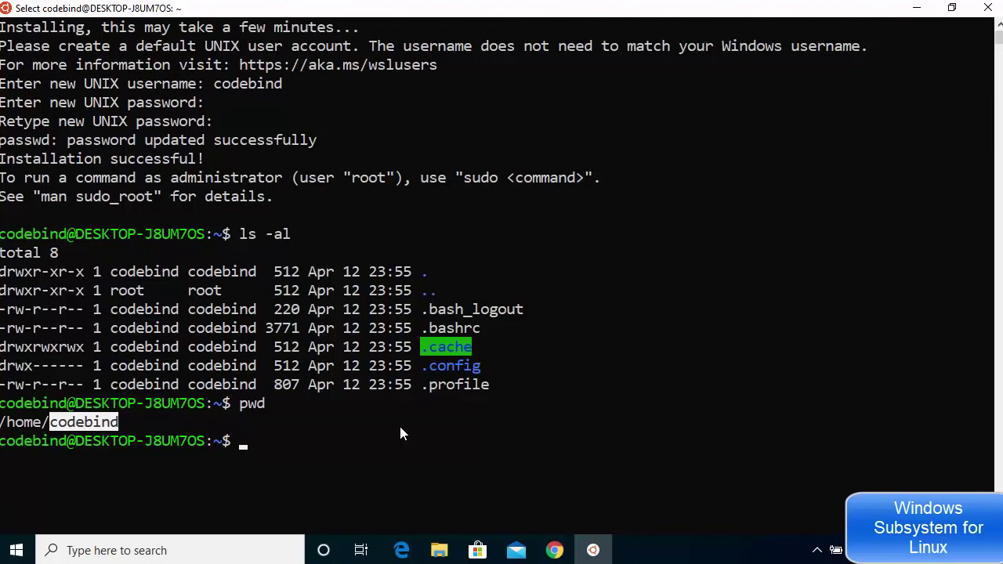
pyautogui.rightClick(400, 428)
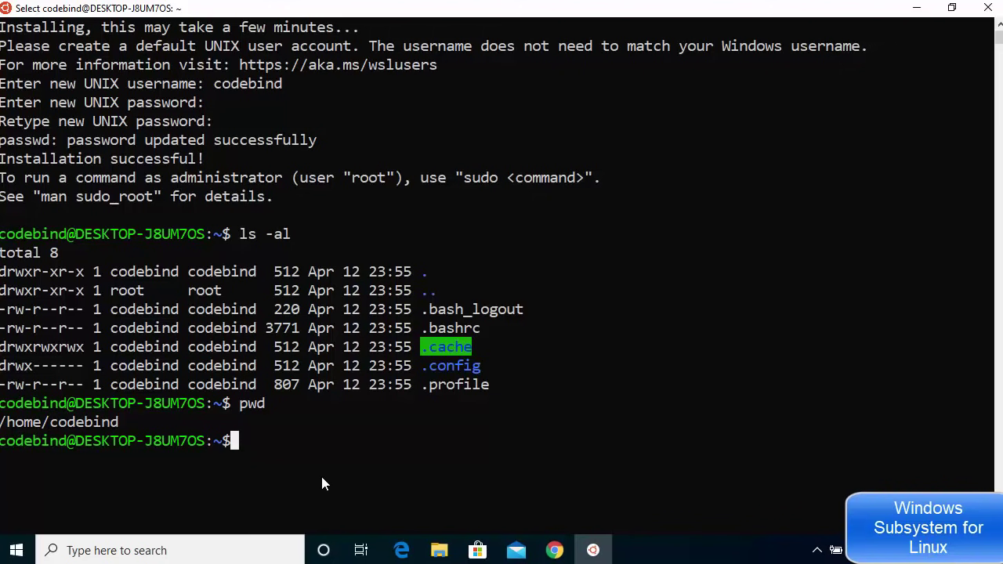
# Step: List the mounted drives with ls /mnt/ and compare them with the drives under This PC in File Explorer
pyautogui.write('ls ')
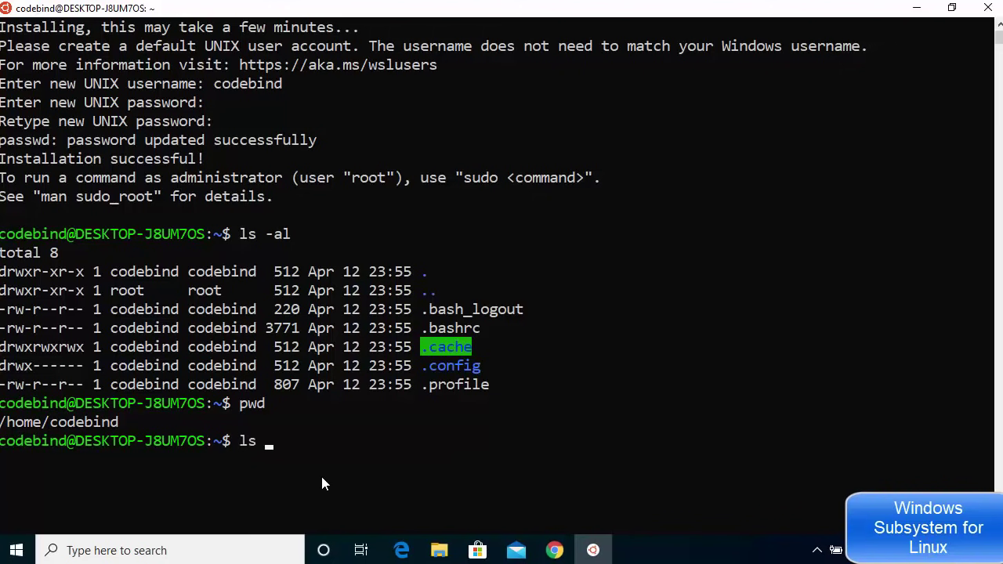
pyautogui.write('/mnt/')
pyautogui.press('Return')
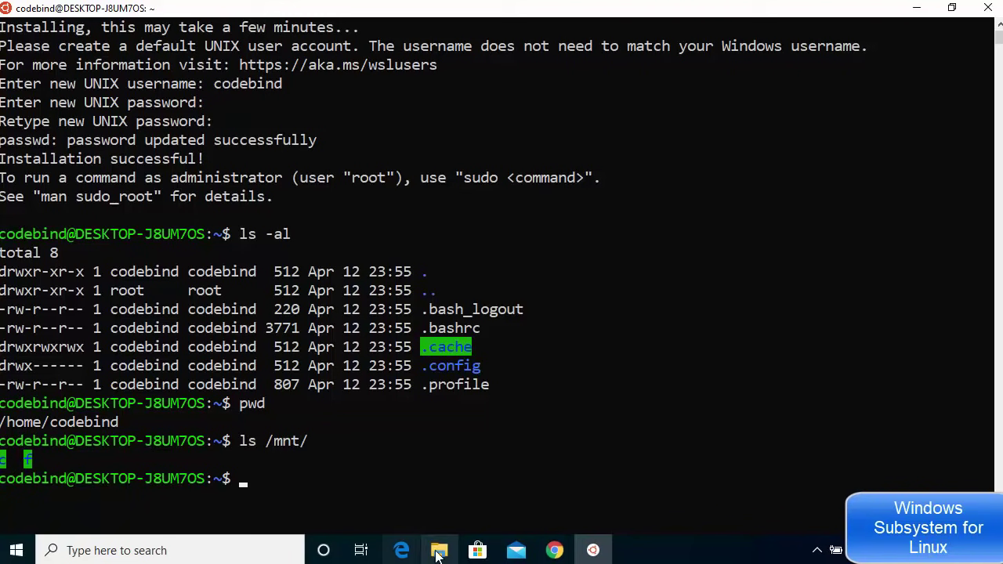
pyautogui.press('super+e')
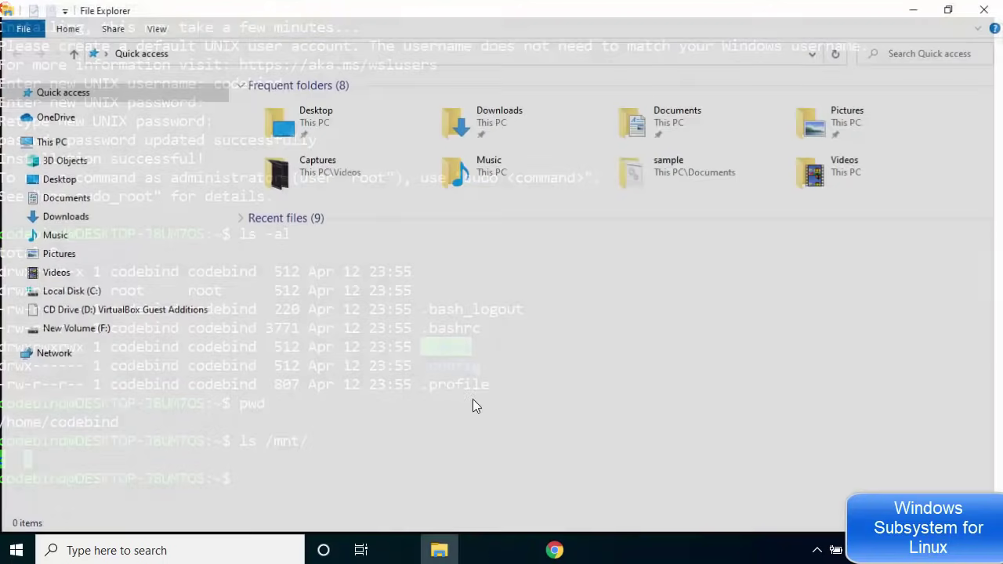
pyautogui.click(92, 145)
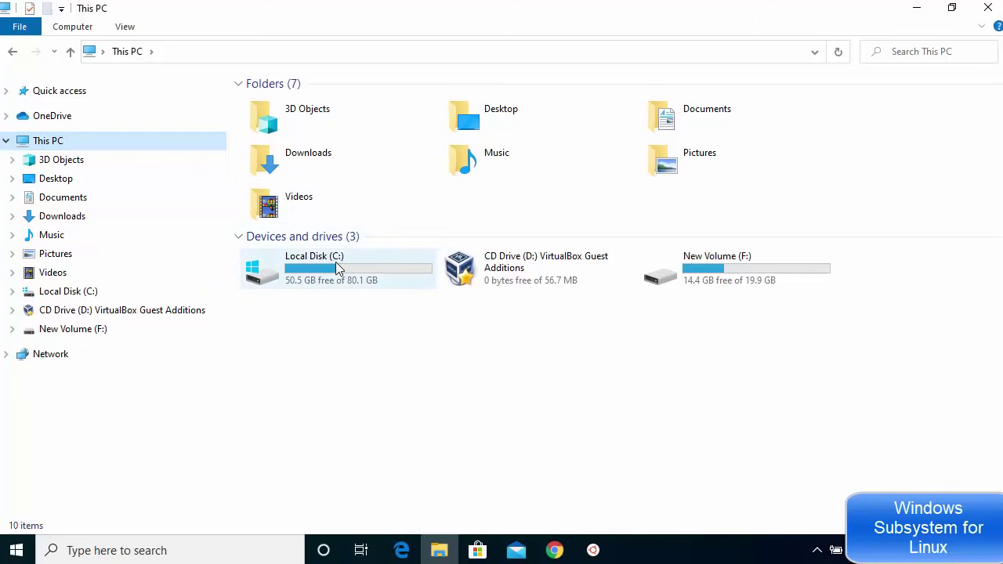
pyautogui.click(917, 8)
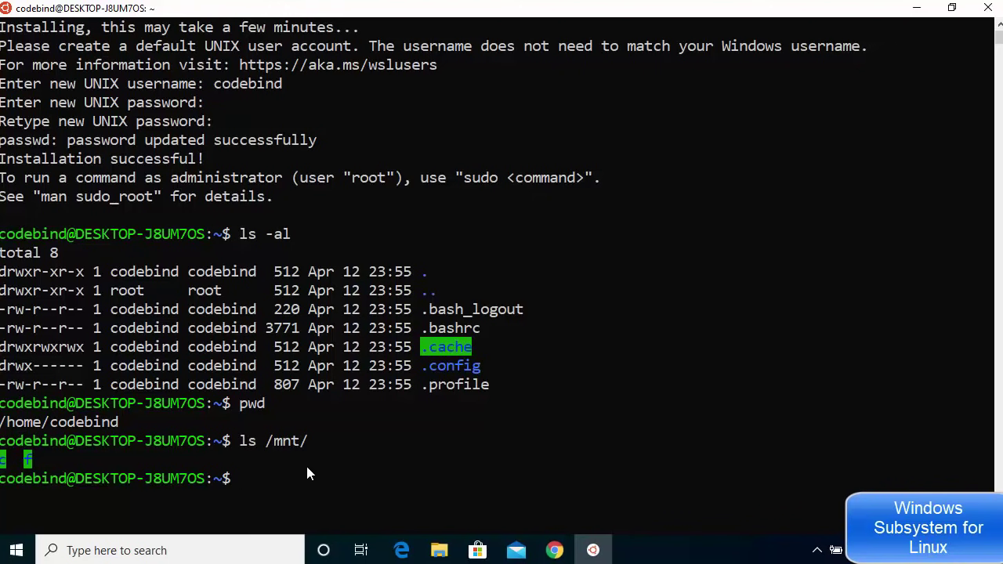
# Step: Change to the mounted C drive with cd /mnt/c and clear the terminal
pyautogui.click(389, 459)
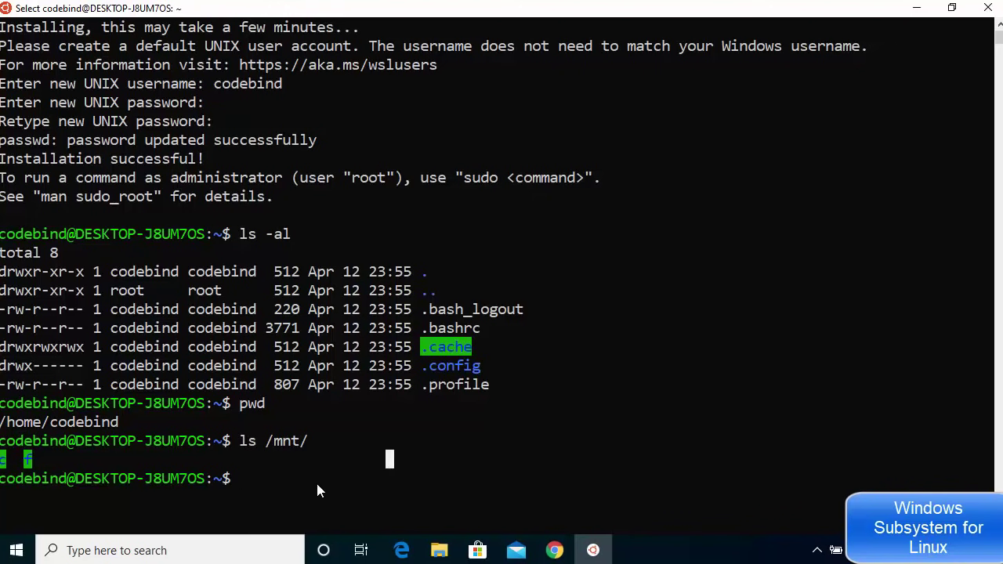
pyautogui.click(244, 478)
pyautogui.write('cd ')
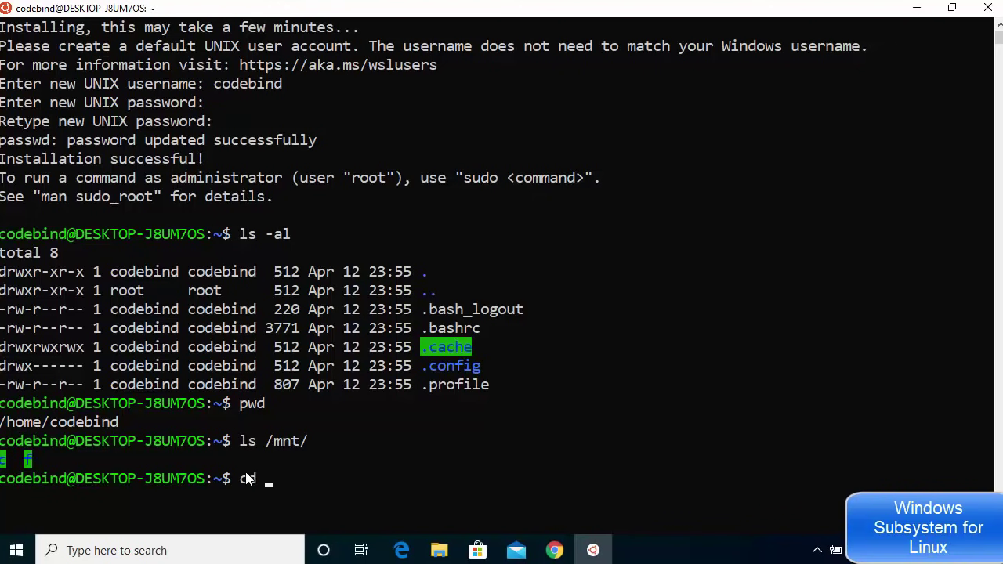
pyautogui.write('/mnt/c')
pyautogui.press('Return')
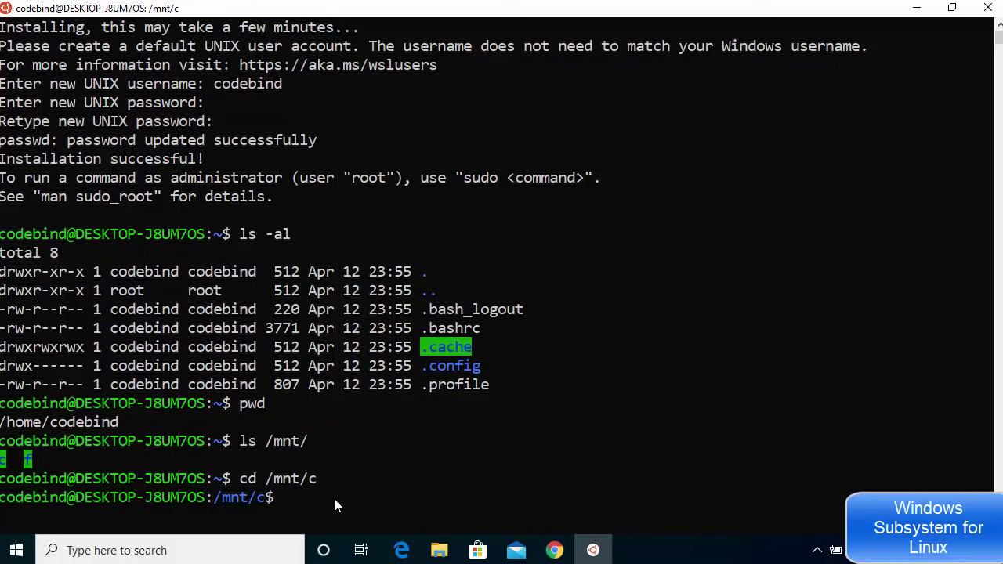
pyautogui.write('clear')
pyautogui.press('Return')
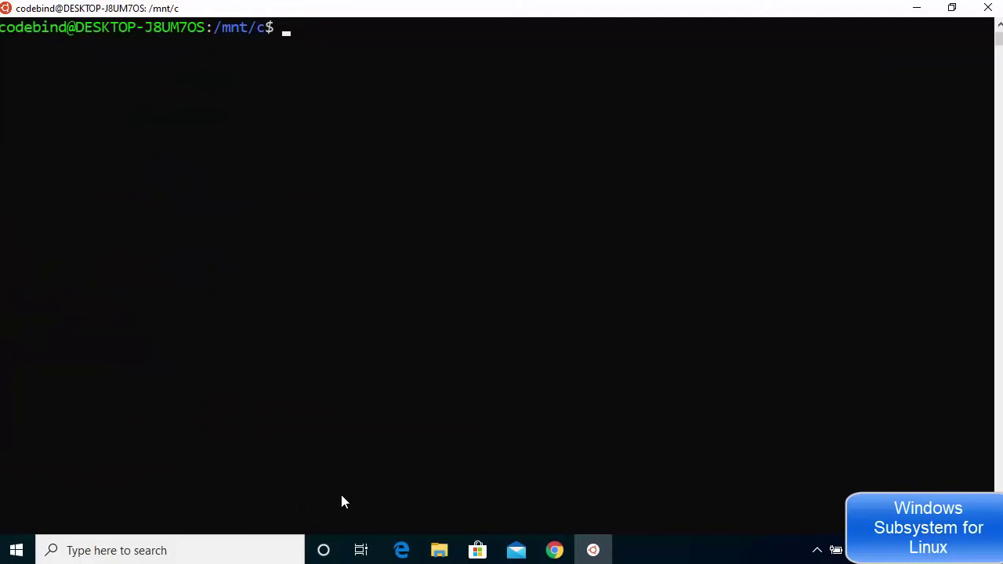
# Step: List the C drive with ls -al, compare it with Local Disk (C:) in File Explorer, and return to the Ubuntu terminal
pyautogui.write('ls -al')
pyautogui.press('Return')
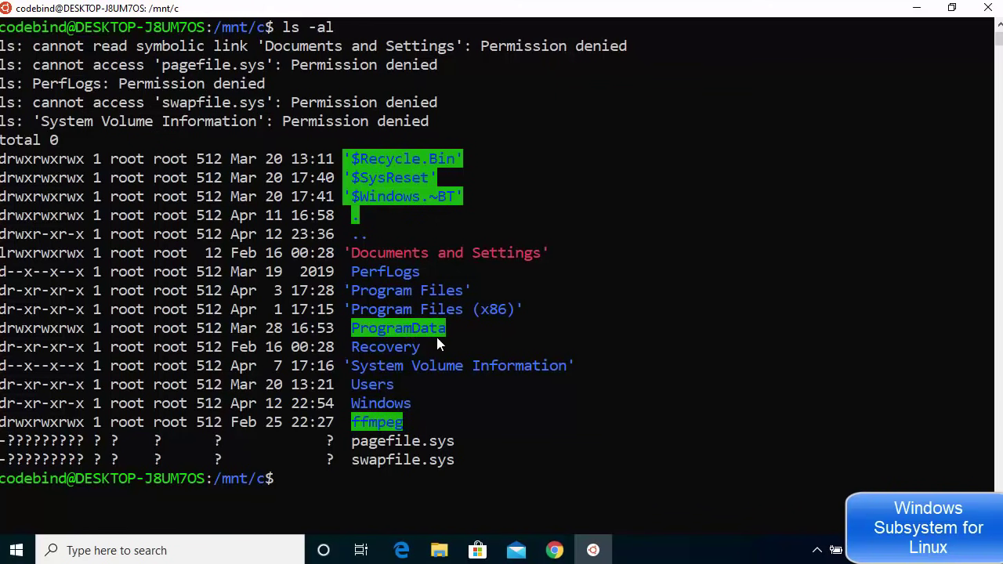
pyautogui.click(439, 550)
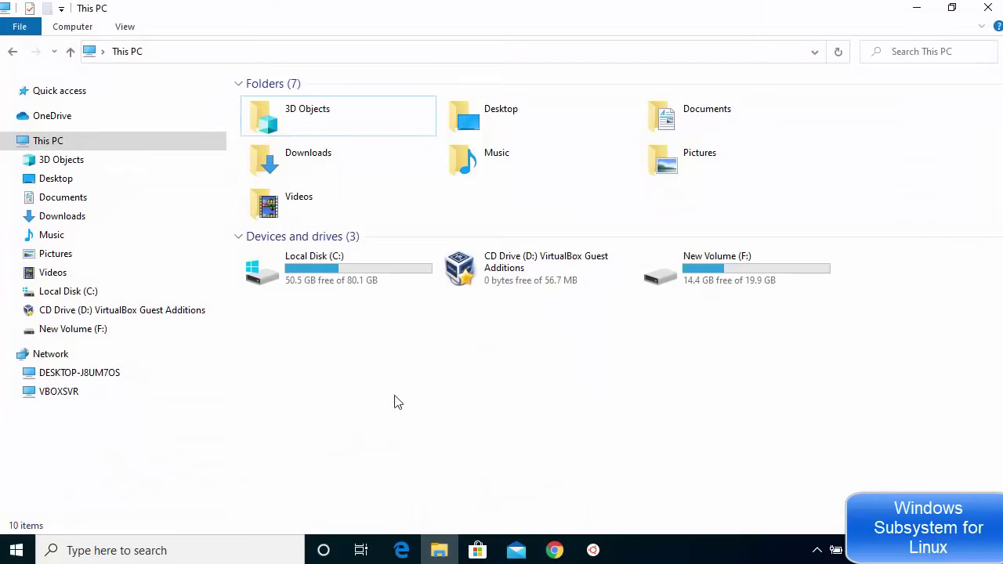
pyautogui.doubleClick(342, 254)
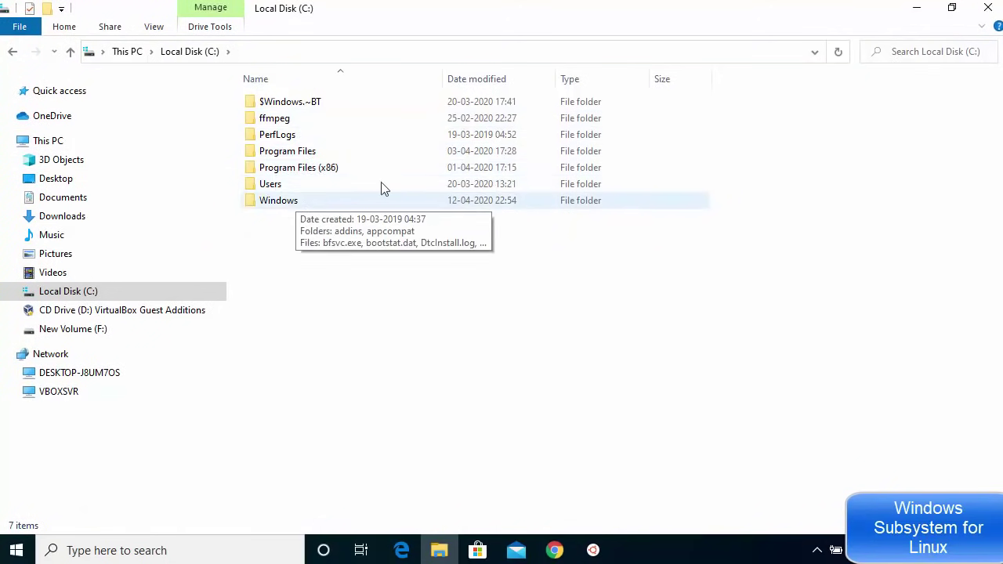
pyautogui.hotkey('alt', 'Tab')
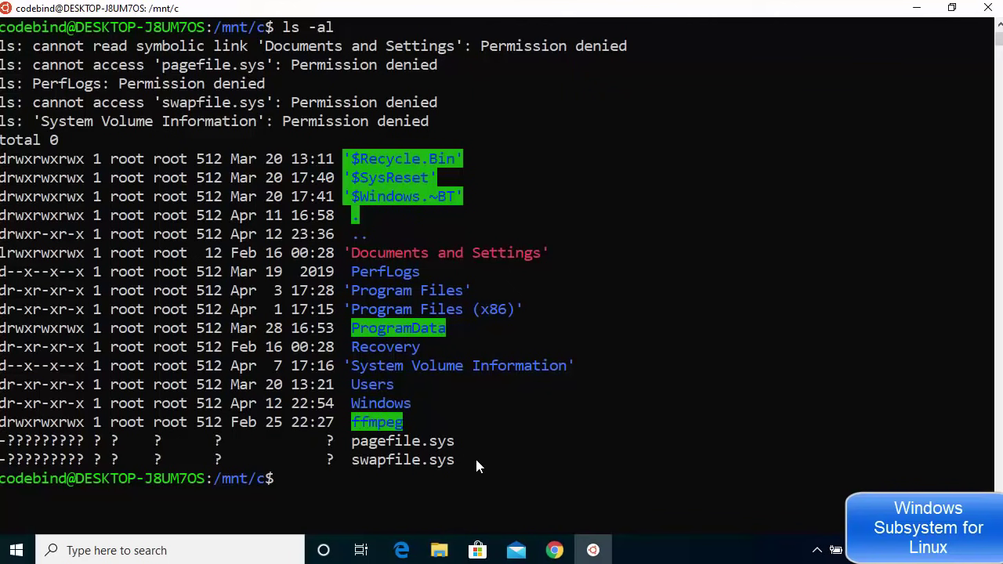
# Step: Change into the C drive's Users folder and list its contents with ls -al
pyautogui.write('cd U')
pyautogui.press('Tab')
pyautogui.press('Return')
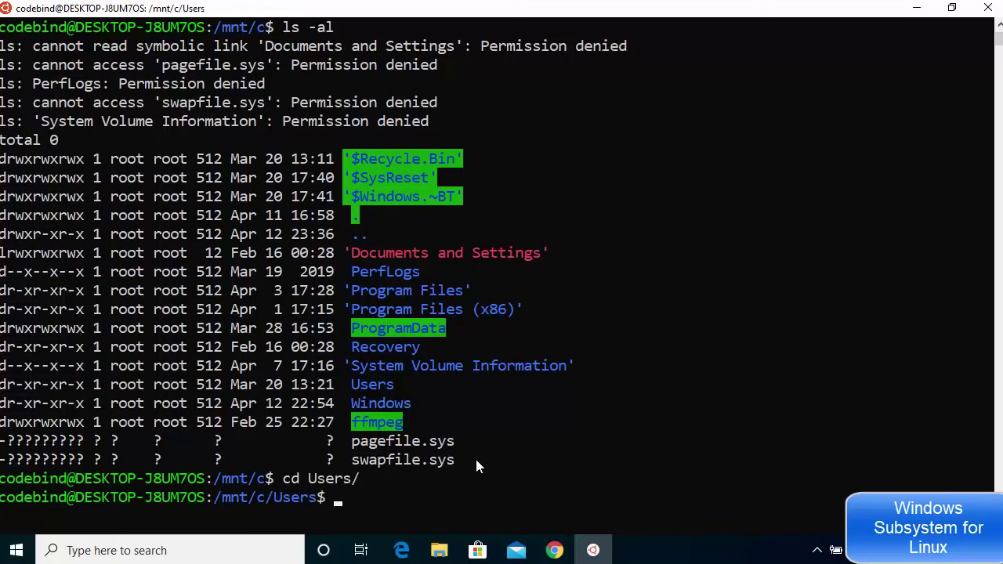
pyautogui.write('ls -al')
pyautogui.press('Return')
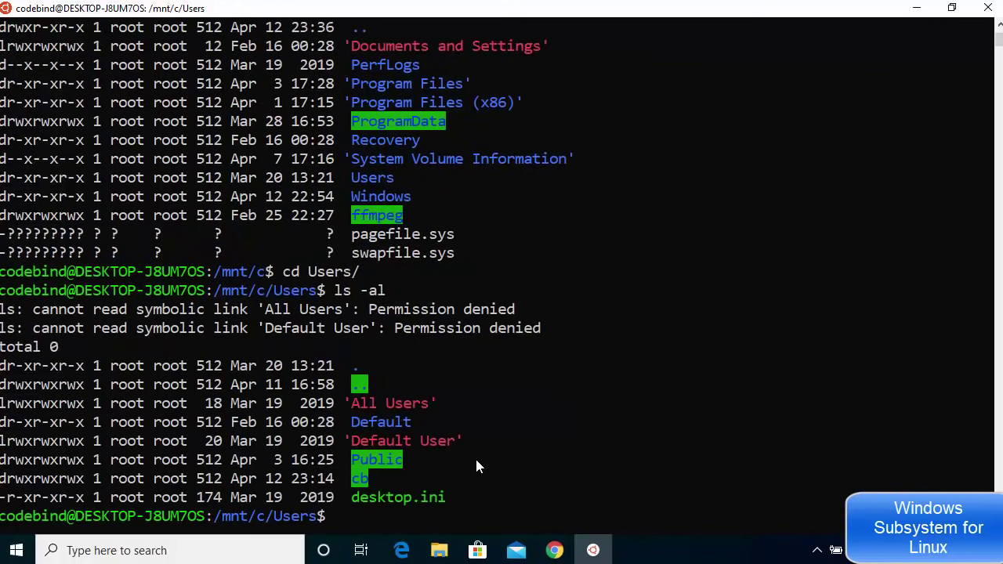
# Step: Briefly highlight the cb folder in the listing, and change into it with cd cb
pyautogui.click(363, 479)
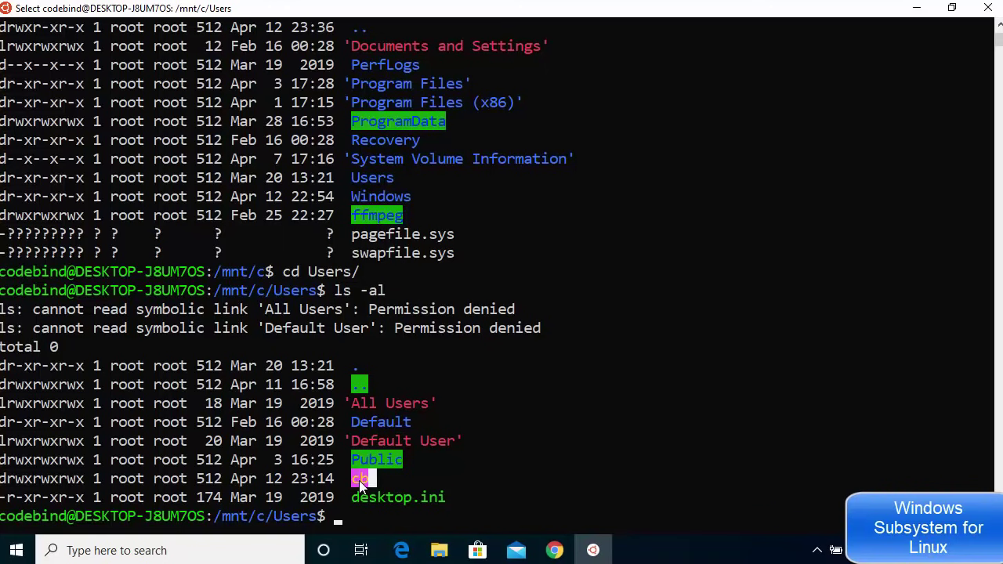
pyautogui.rightClick(376, 507)
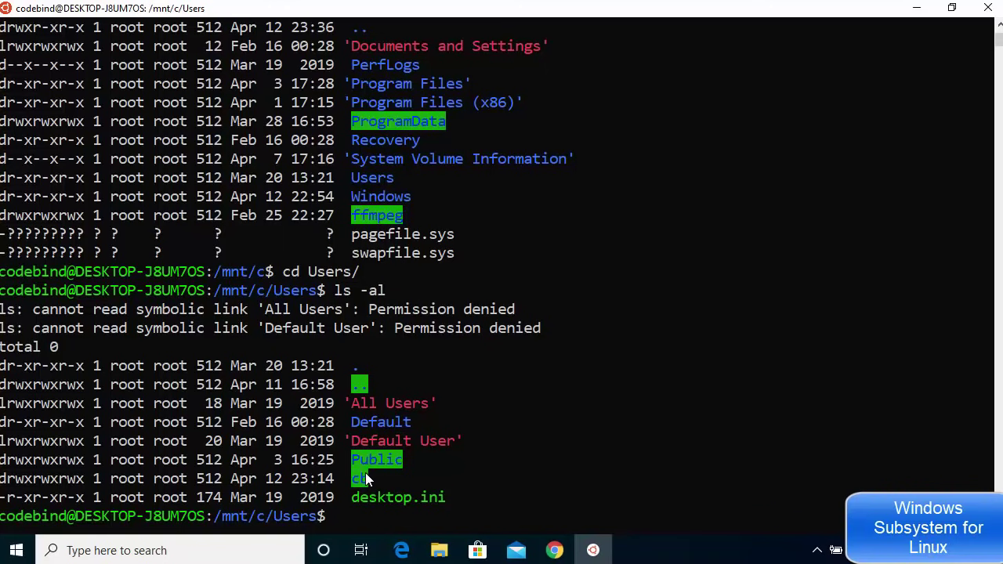
pyautogui.click(376, 519)
pyautogui.write('cd cb')
pyautogui.press('Return')
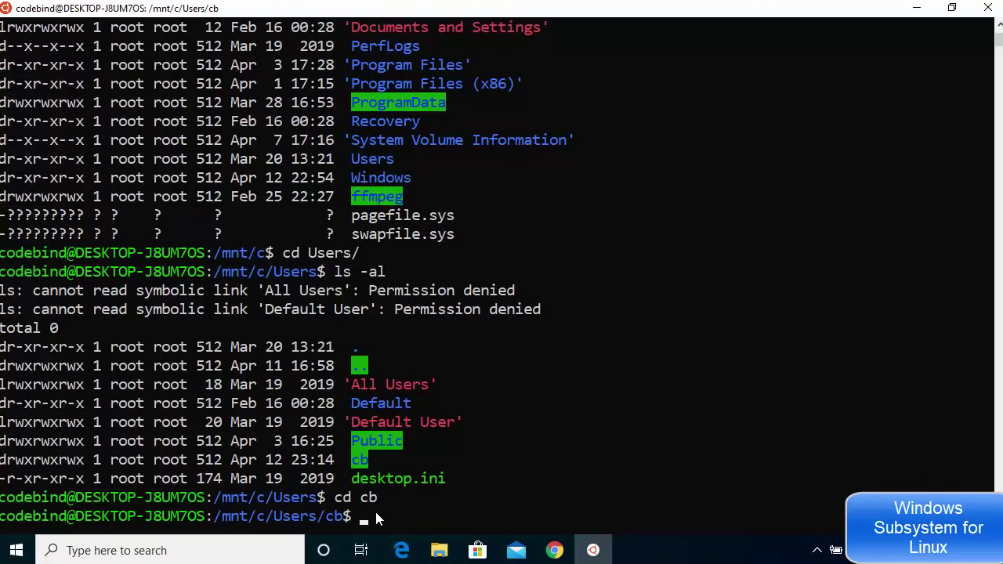
# Step: List the cb user folder with ls -al and look through its folders and files
pyautogui.write('ls -al')
pyautogui.press('Return')
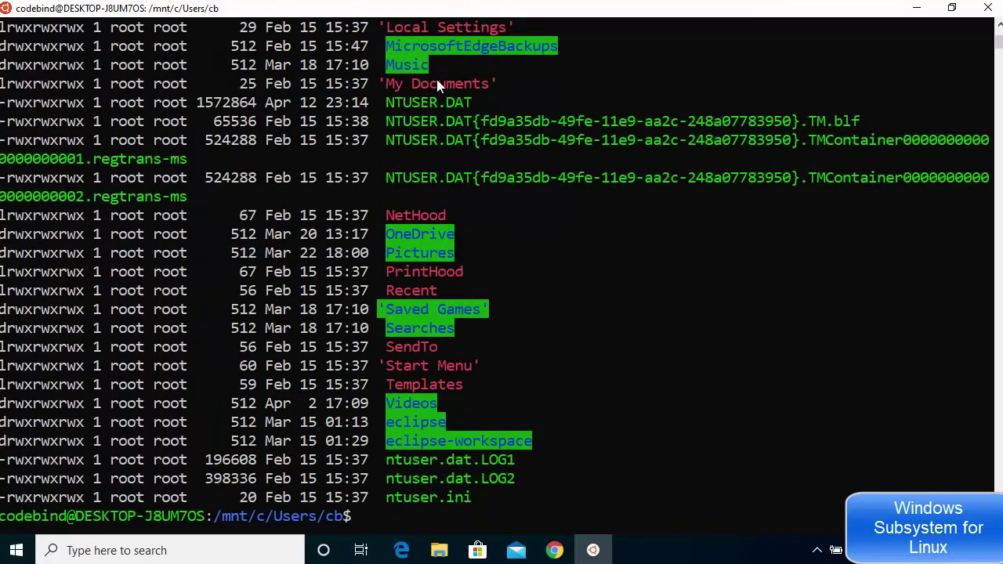
pyautogui.scroll(3, 407, 379)
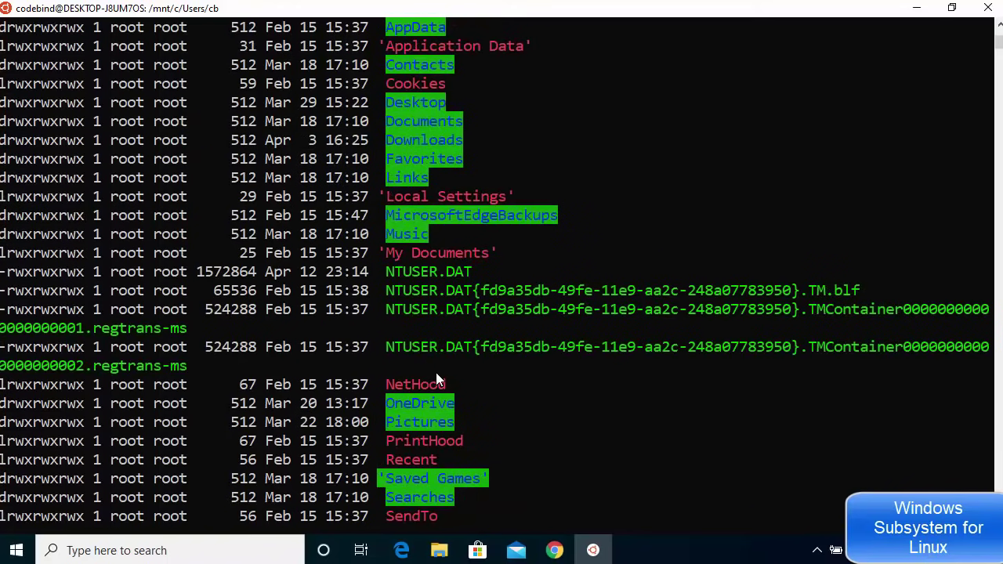
pyautogui.scroll(1, 437, 379)
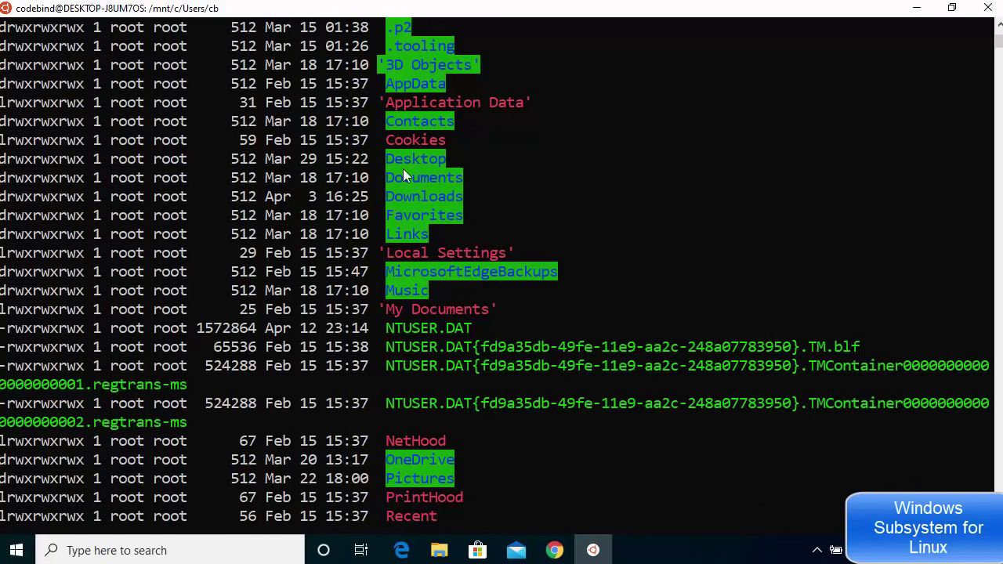
pyautogui.click(554, 328)
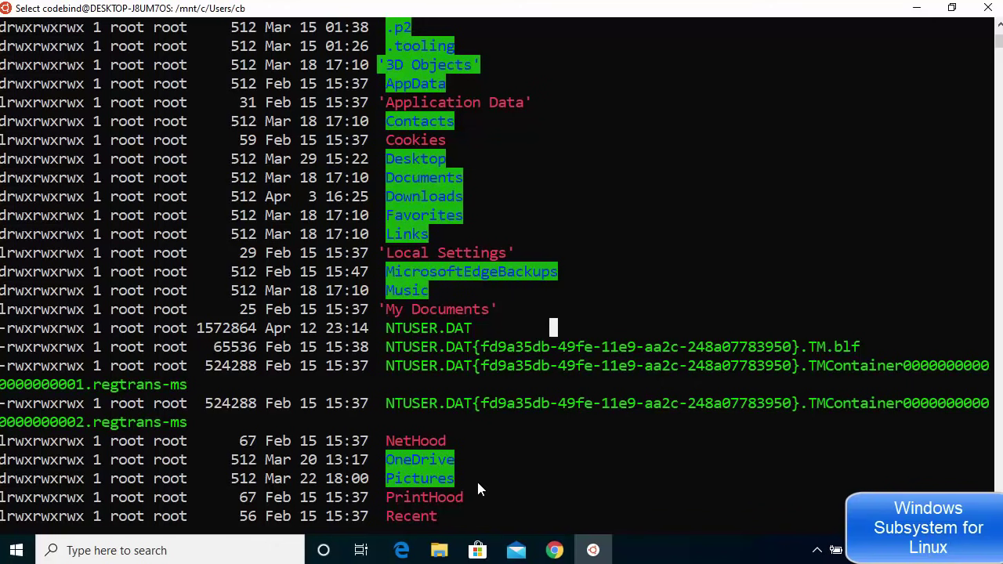
pyautogui.scroll(-8, 477, 482)
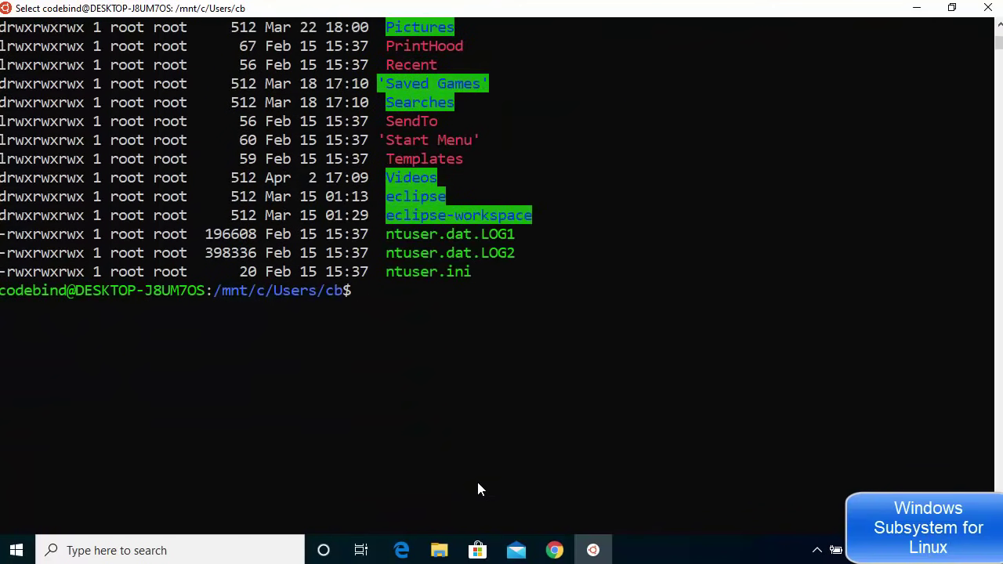
# Step: Clear the terminal and change into the cb user's Desktop folder with cd Desktop/
pyautogui.write('clear')
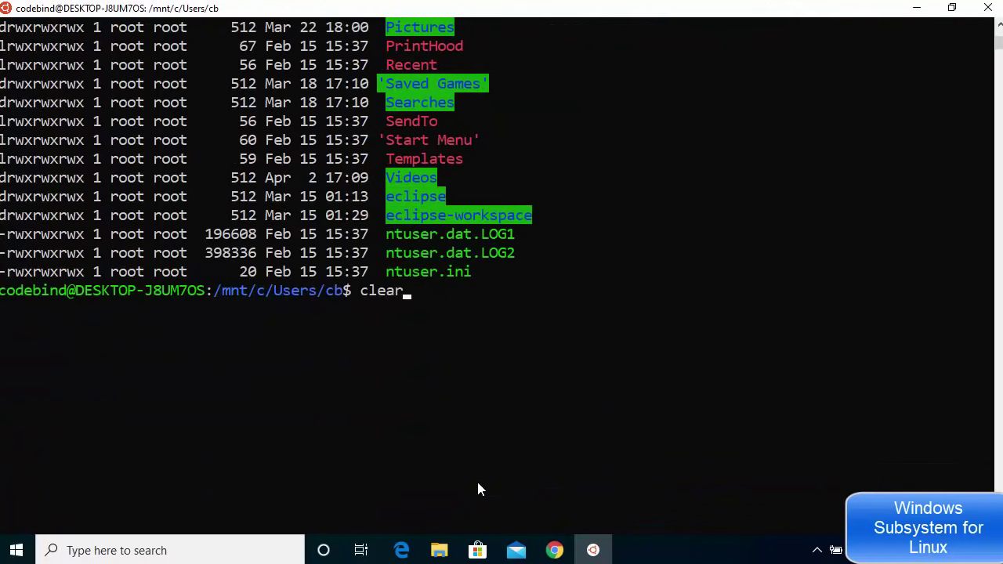
pyautogui.press('Return')
pyautogui.write('cd ')
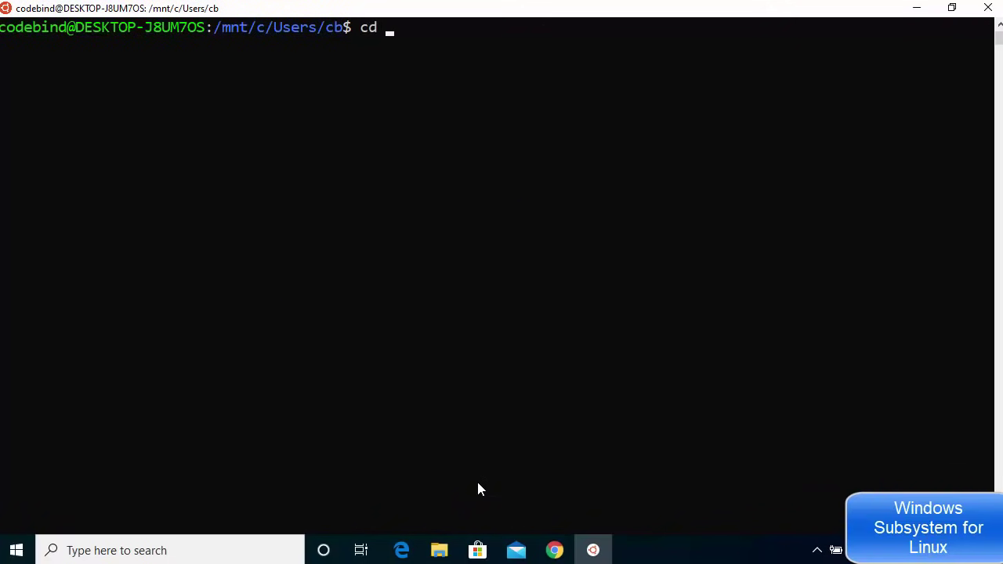
pyautogui.write('Des')
pyautogui.press('Tab')
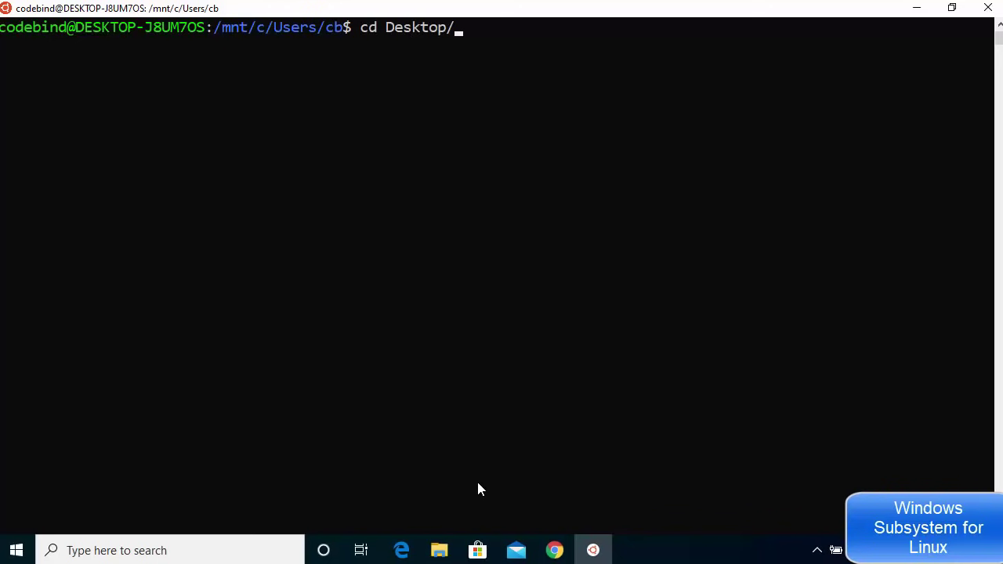
pyautogui.press('Return')
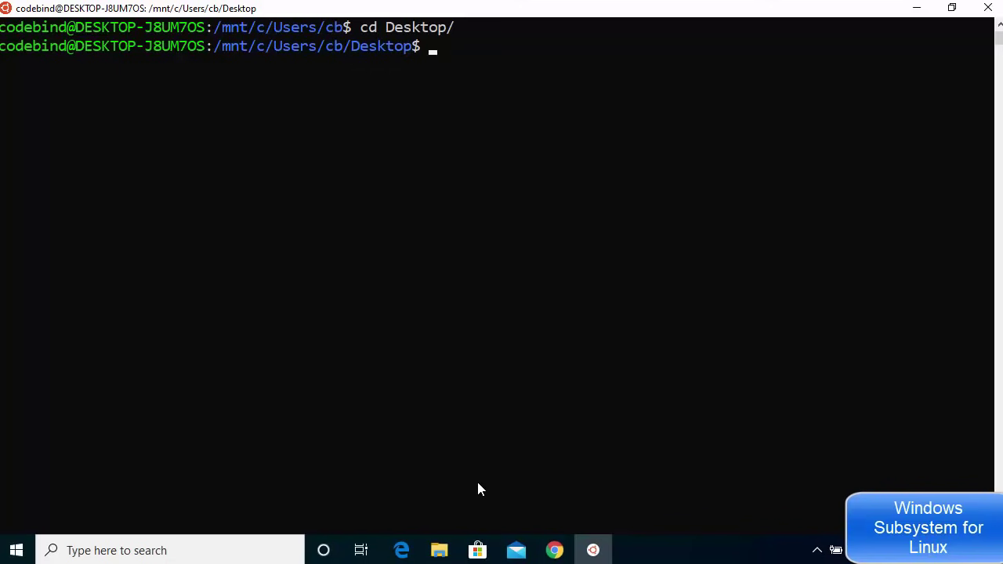
# Step: Create the file test.txt with touch, moving the terminal window aside so the Windows desktop icons can be seen
pyautogui.write('touch')
pyautogui.click(571, 327)
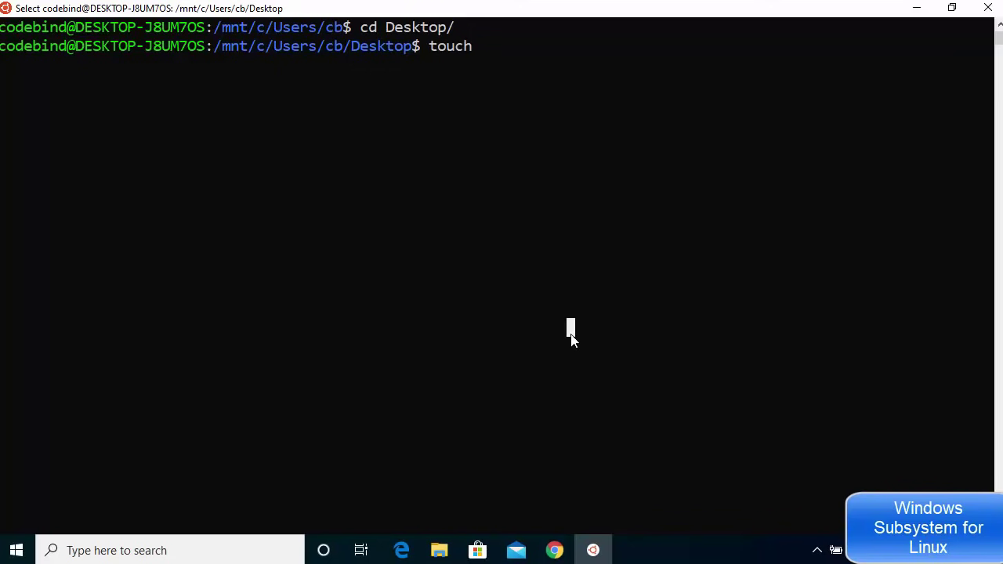
pyautogui.moveTo(562, 3); pyautogui.dragTo(745, 43)
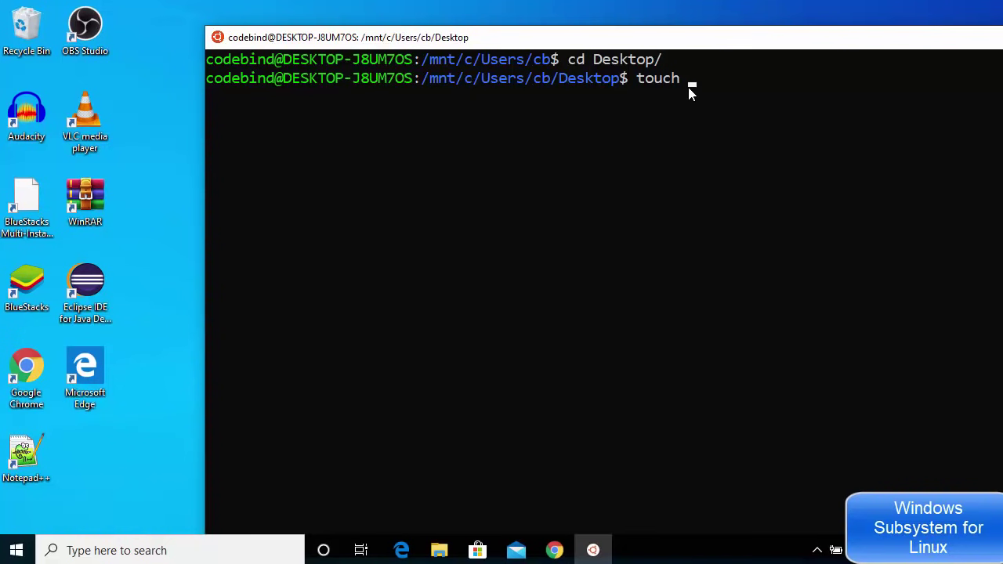
pyautogui.write('test.txt')
pyautogui.press('Return')
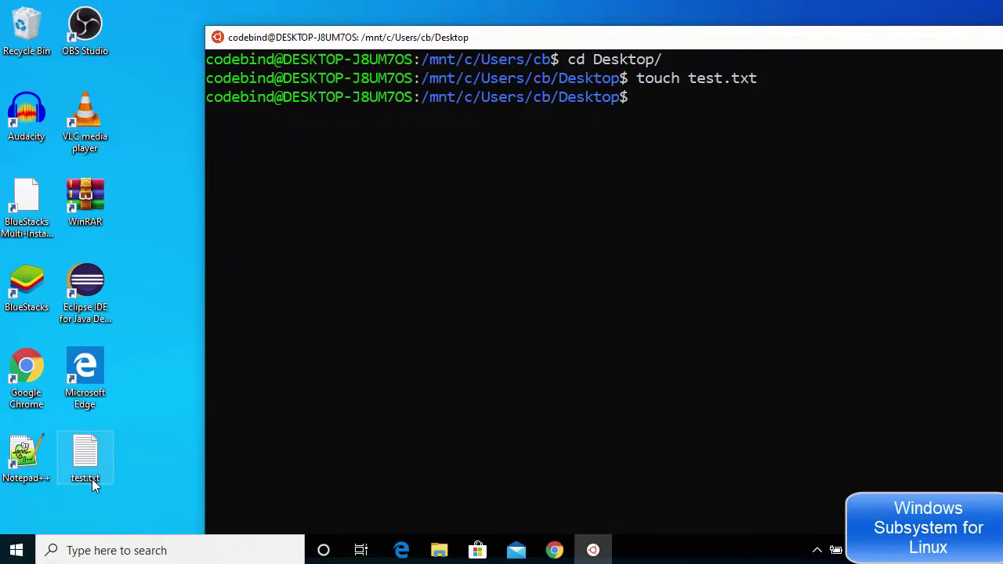
# Step: Open test.txt for editing with nano
pyautogui.click(636, 94)
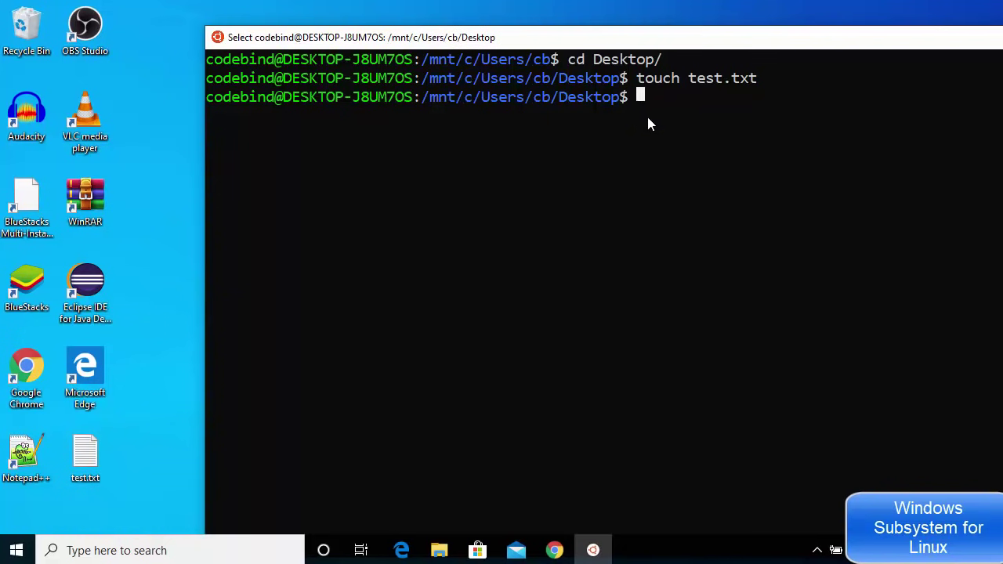
pyautogui.write('nano ')
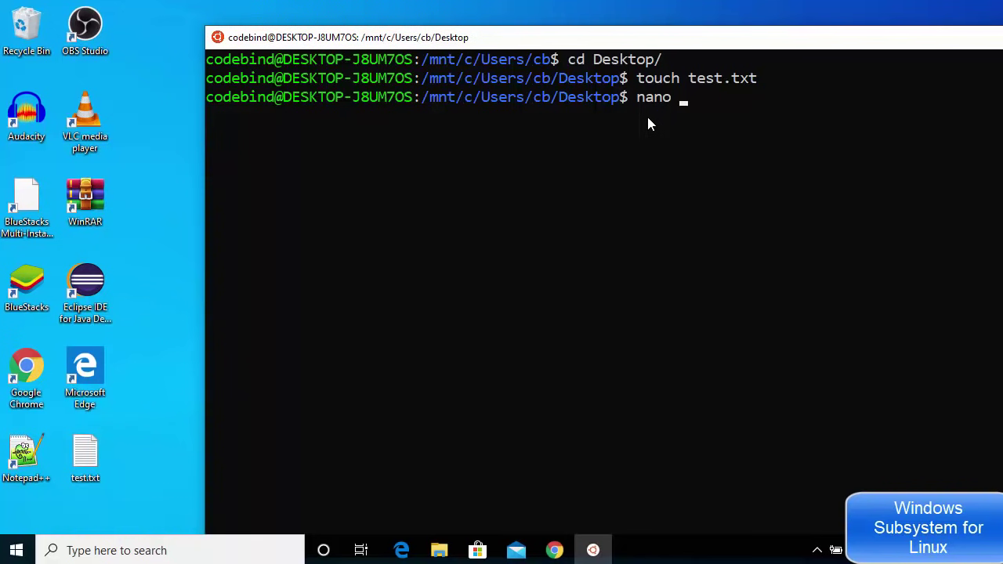
pyautogui.write('test.txt')
pyautogui.press('Return')
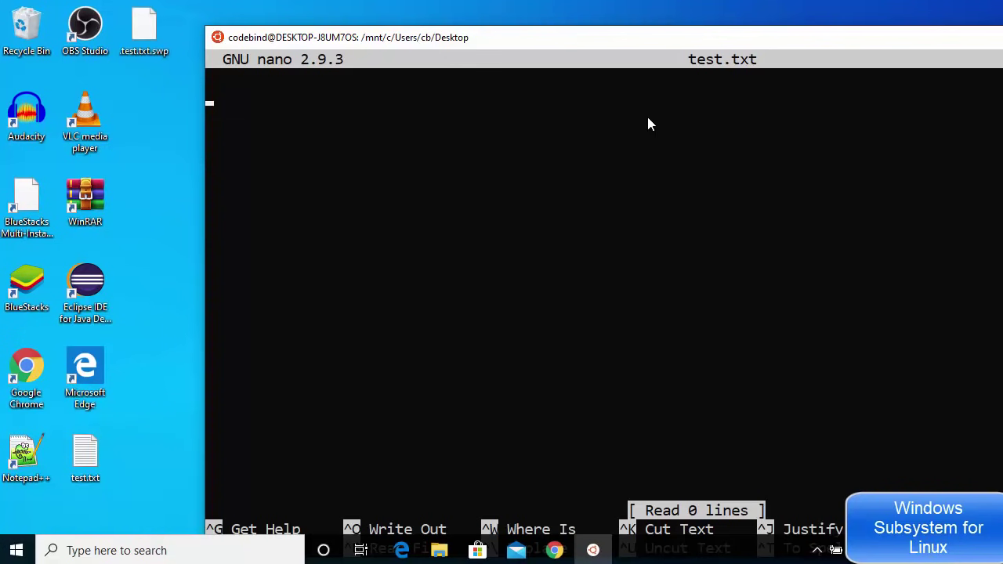
# Step: Enter the text "test my txt", then exit nano and save the changes under the file name test.txt
pyautogui.write('test my txt')
pyautogui.moveTo(639, 37); pyautogui.dragTo(615, 12)
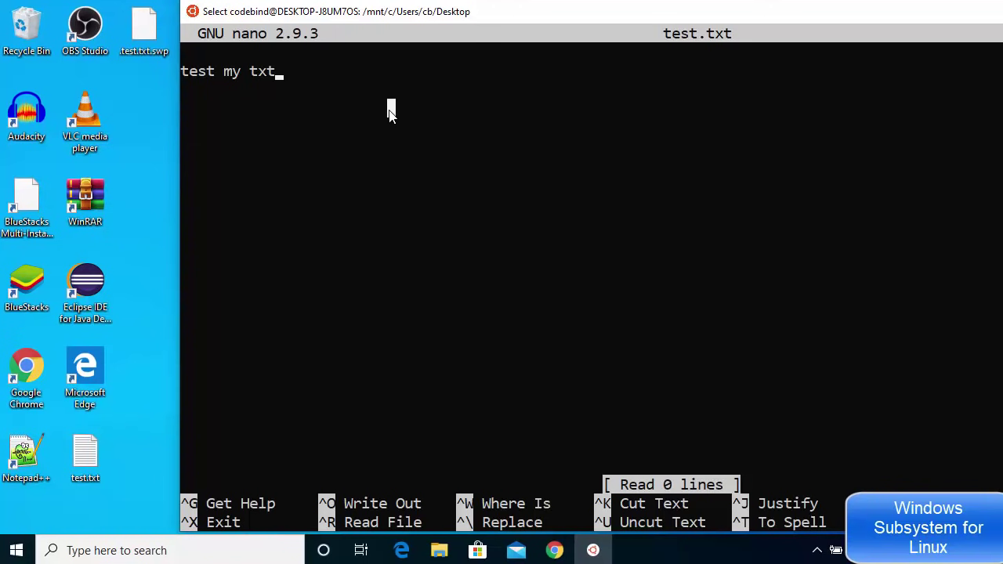
pyautogui.hotkey('ctrl', 'x')
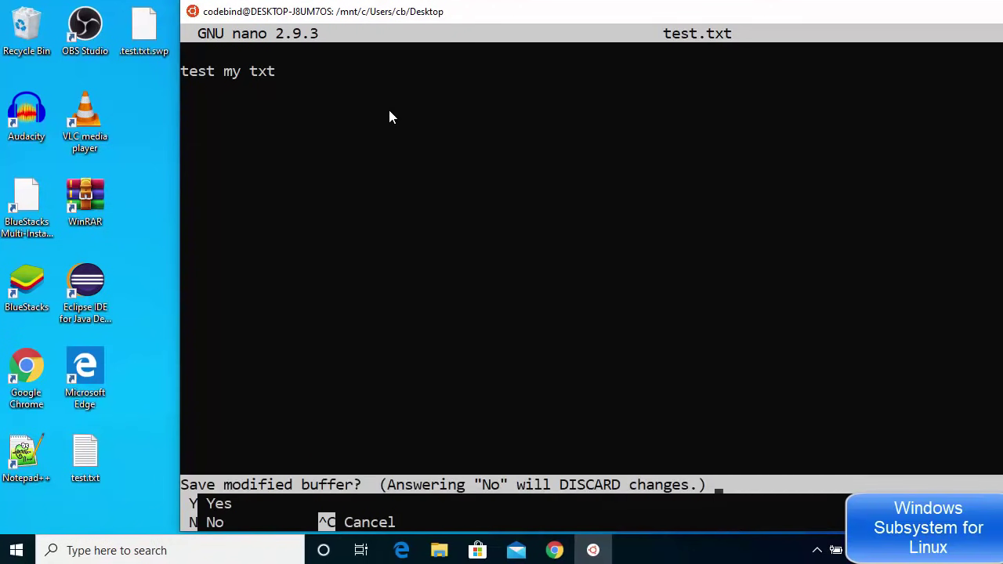
pyautogui.press('y')
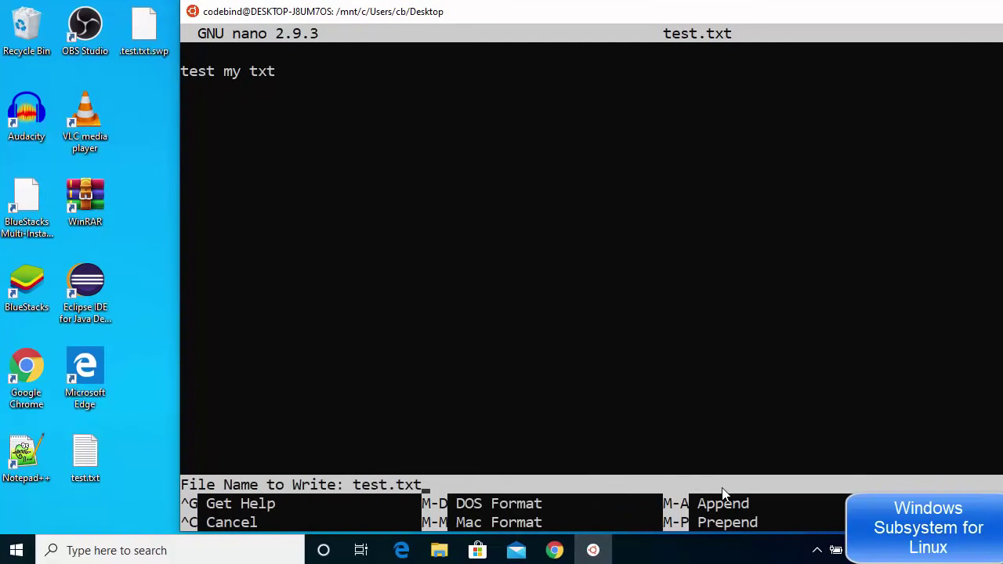
pyautogui.press('Return')
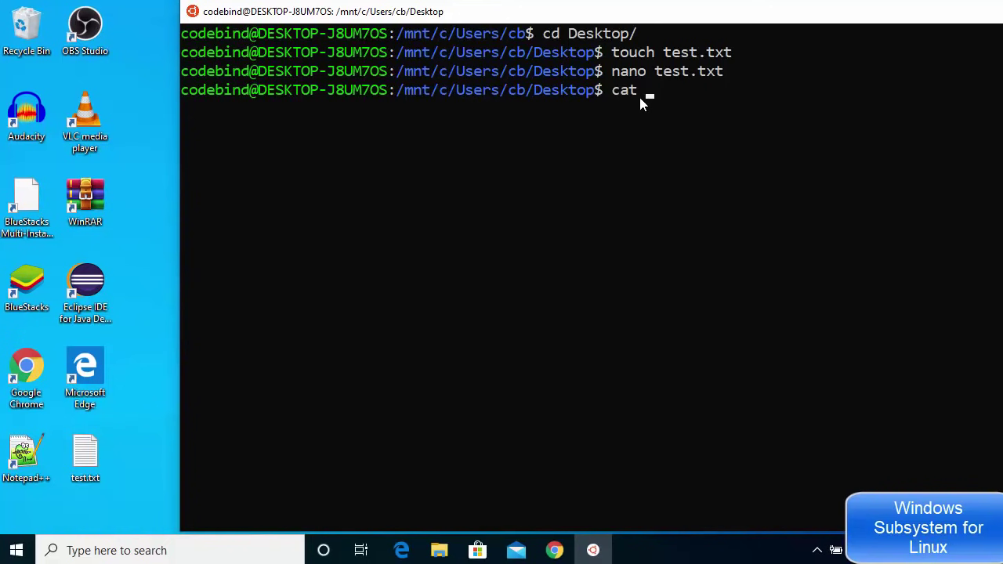
# Step: Print the contents of test.txt with cat and briefly highlight the output line
pyautogui.write('t')
pyautogui.press('Tab')
pyautogui.press('Return')
pyautogui.click(305, 110)
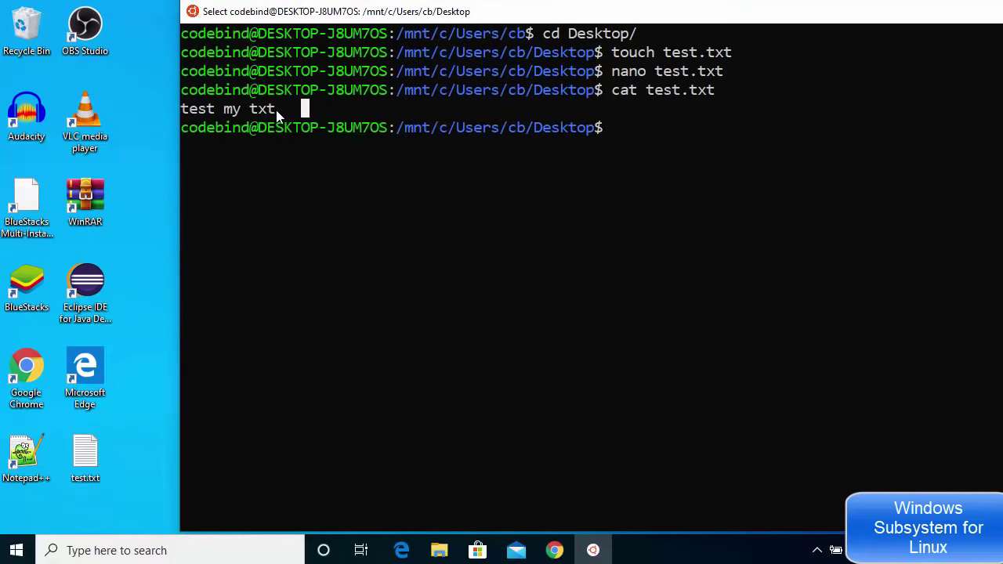
pyautogui.moveTo(276, 109); pyautogui.dragTo(179, 107)
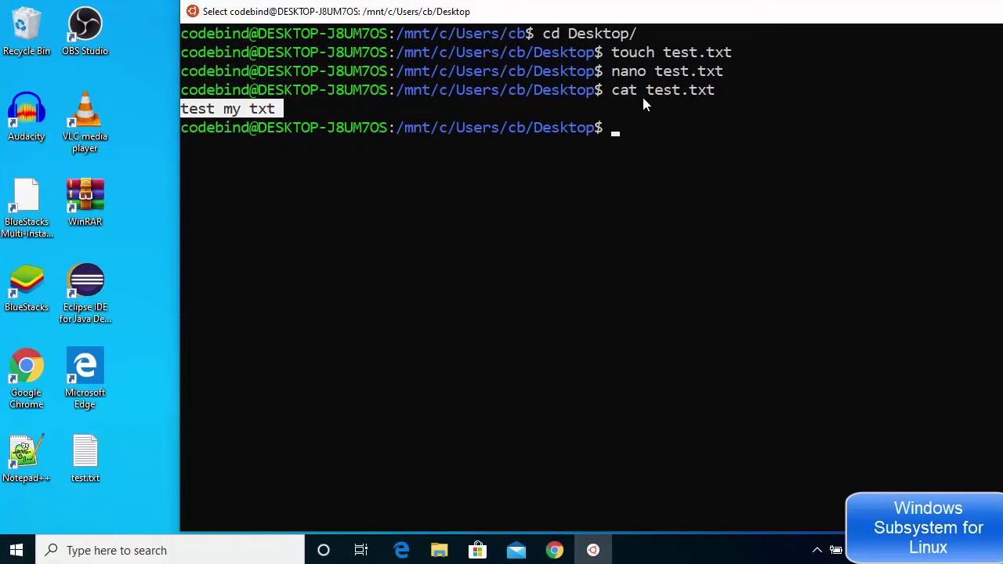
pyautogui.click(617, 141)
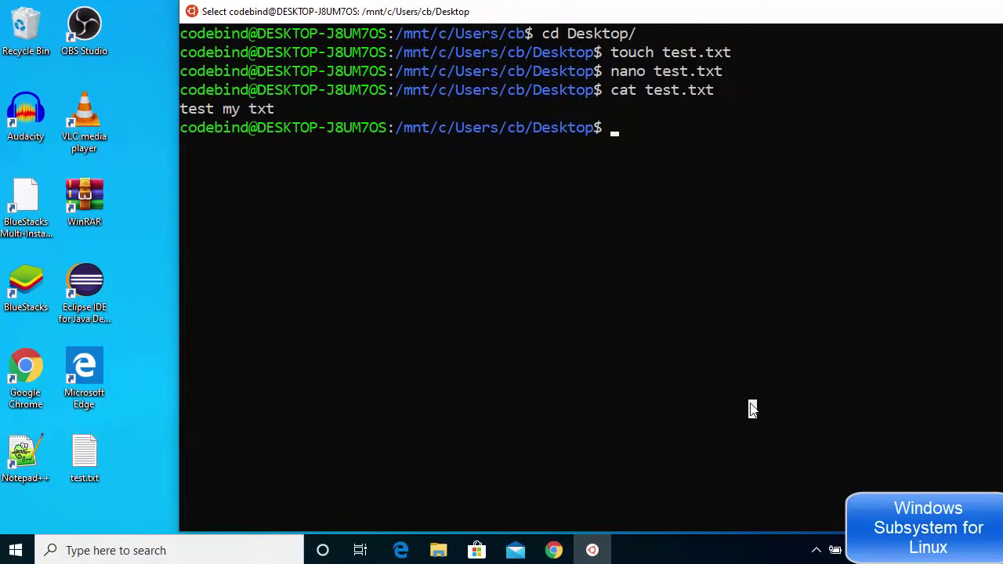
# Step: Open the Windows Command Prompt through a search for cmd and start the Linux shell in it with bash
pyautogui.click(186, 551)
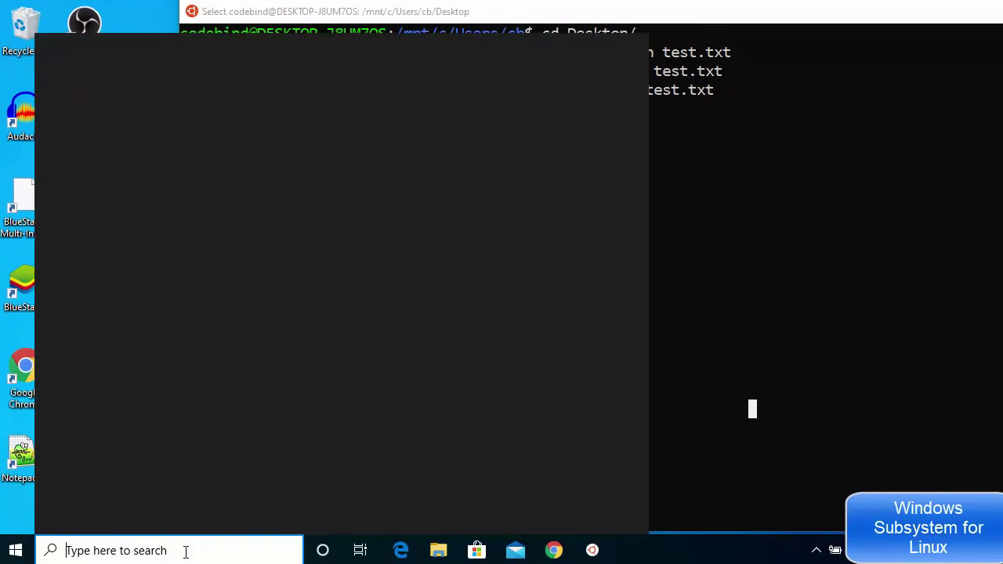
pyautogui.write('cmd')
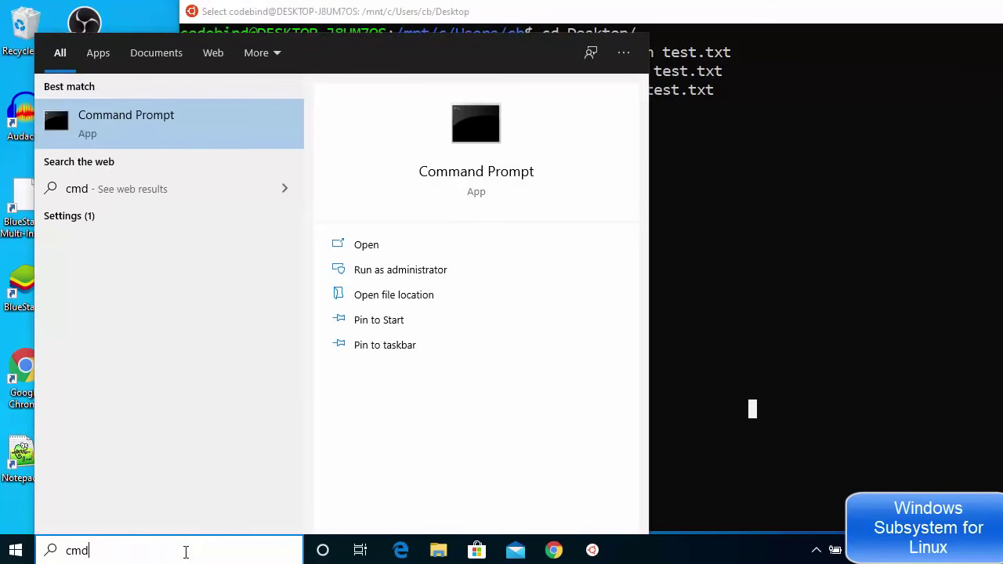
pyautogui.click(125, 130)
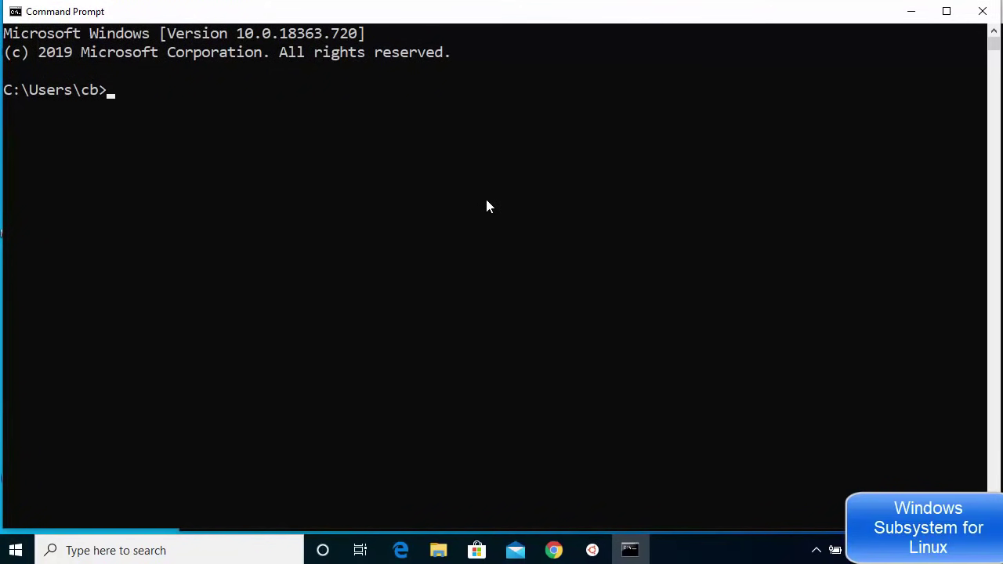
pyautogui.write('bash')
pyautogui.press('Return')
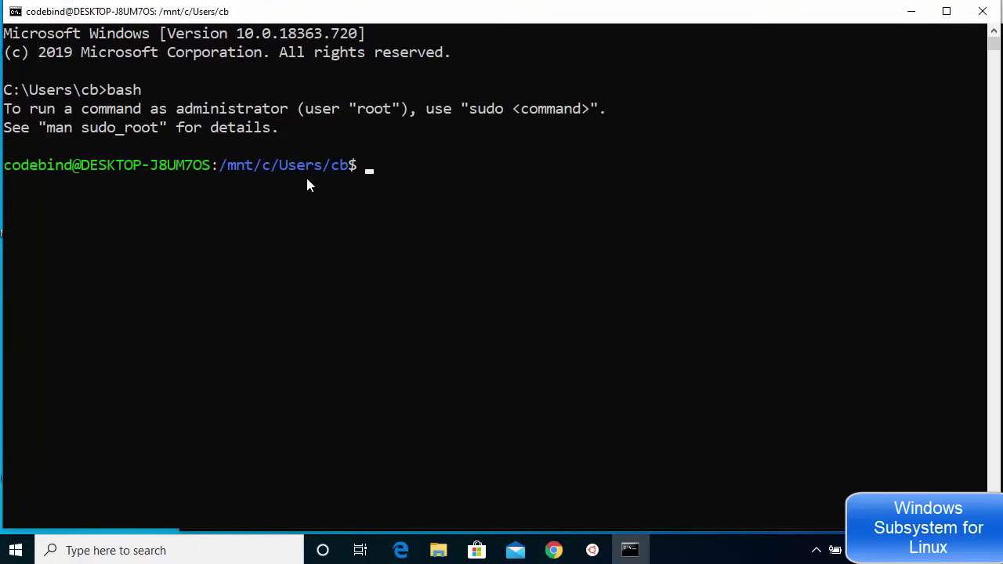
# Step: Move the Command Prompt window off the desktop icons, close it, and return to the Ubuntu terminal
pyautogui.doubleClick(477, 14)
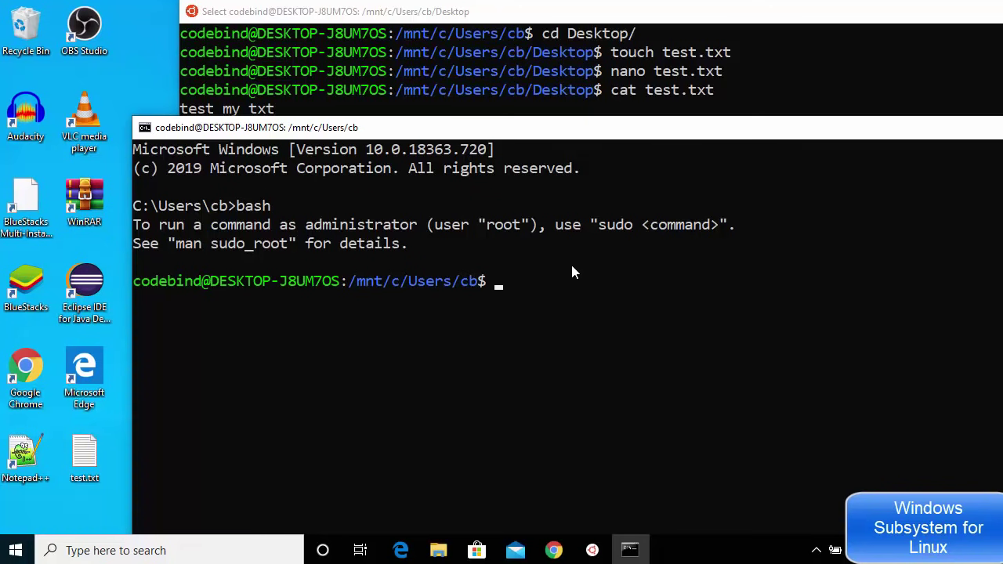
pyautogui.hotkey('alt', 'F4')
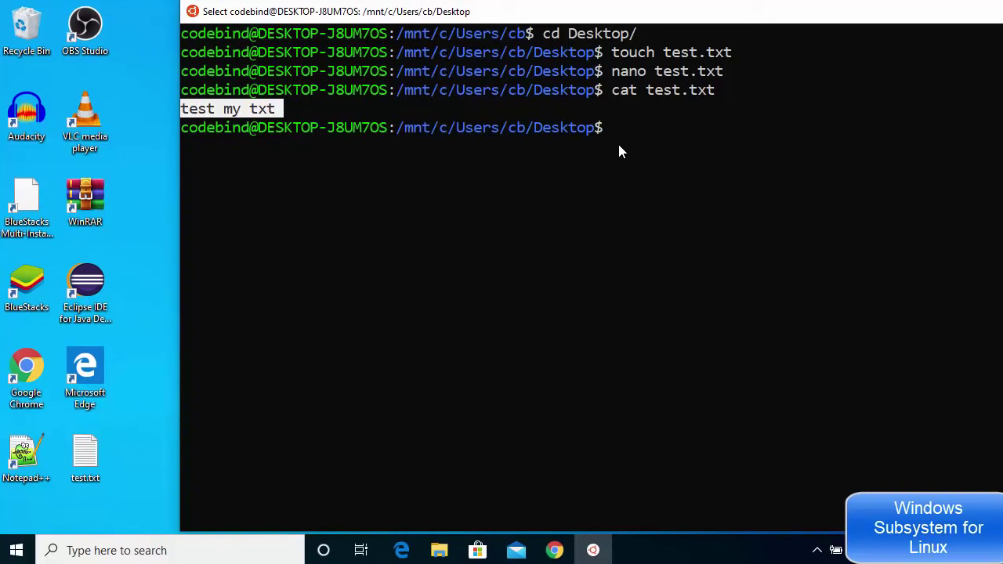
pyautogui.hotkey('alt', 'shift')
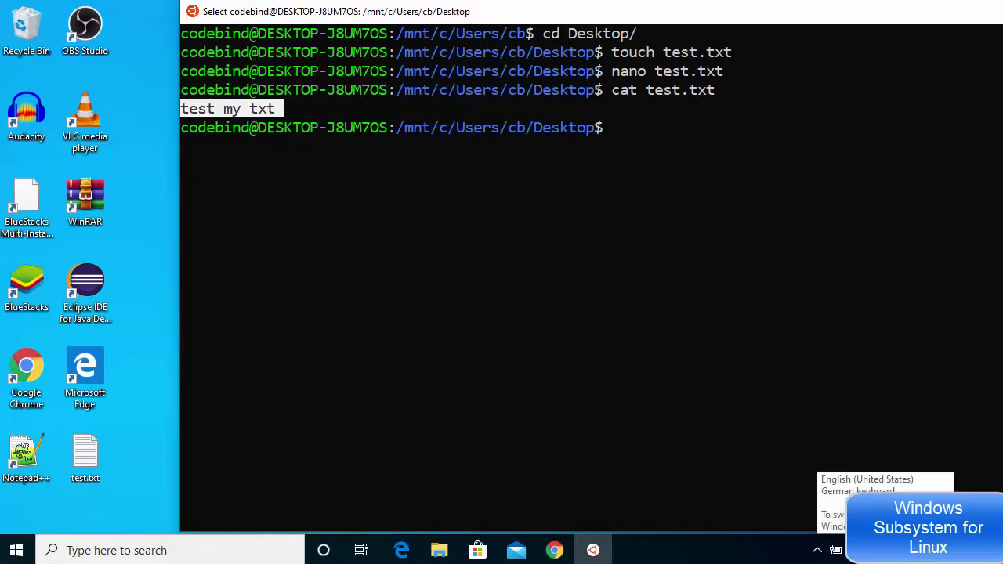